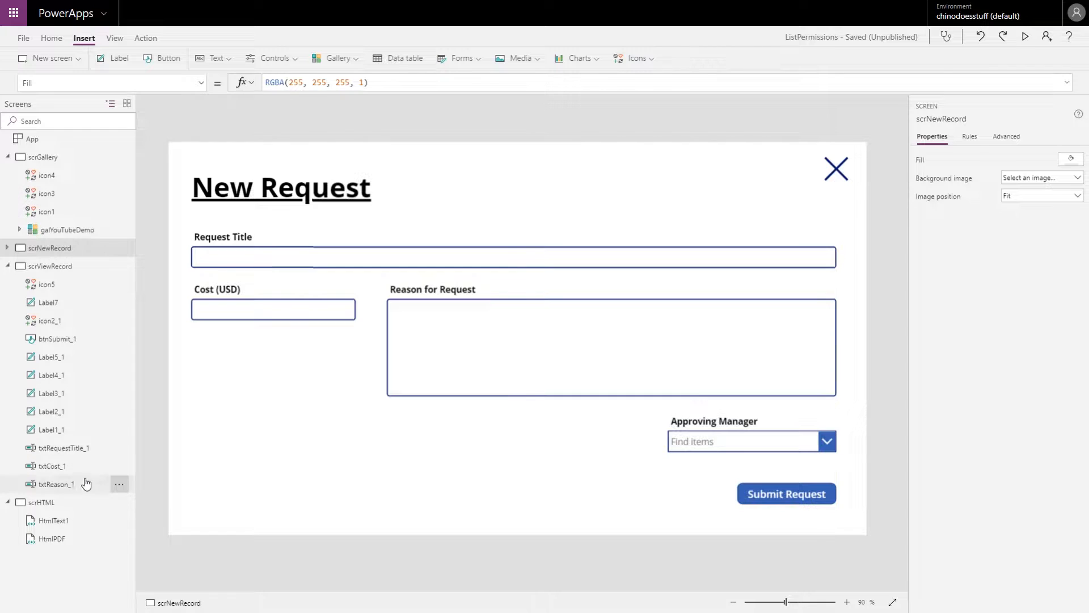
Step: Open the scrHTML screen and shrink the HtmlPDF control to 153 wide by 162 high
left_click(44, 508)
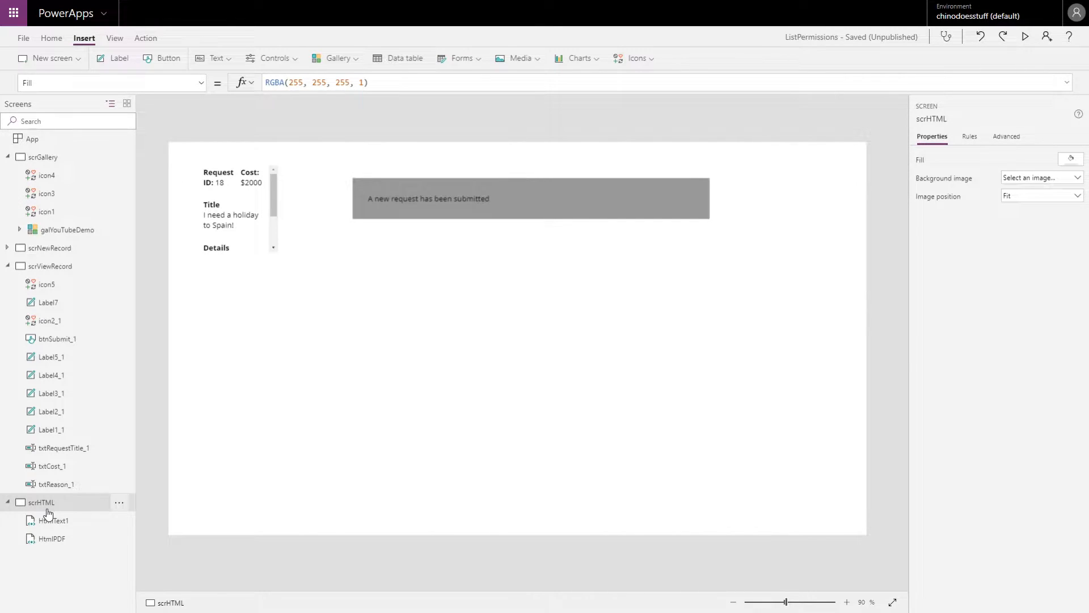
left_click(55, 518)
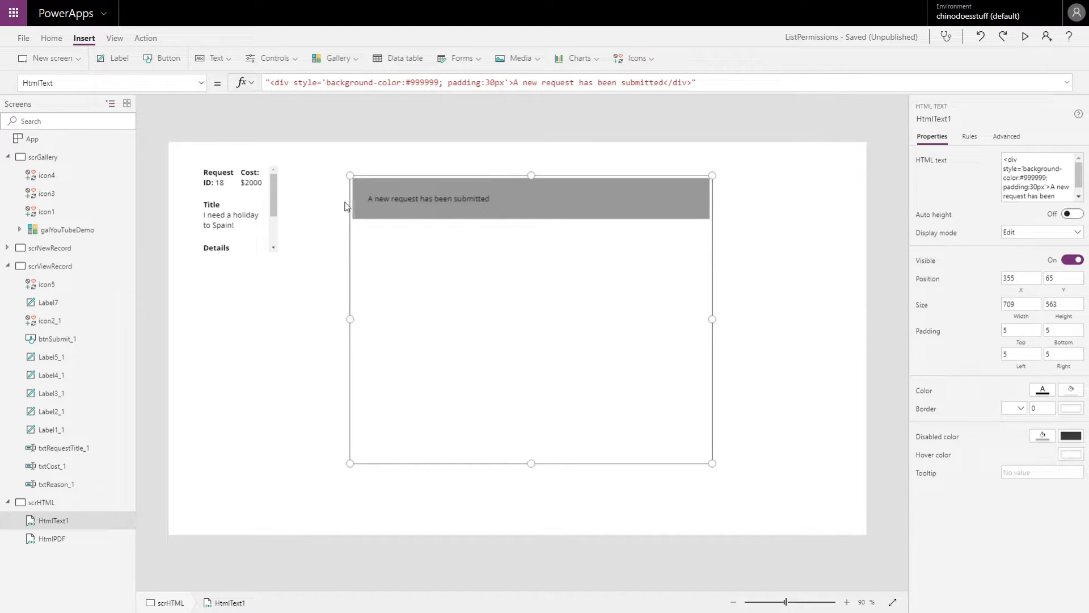
left_click(282, 61)
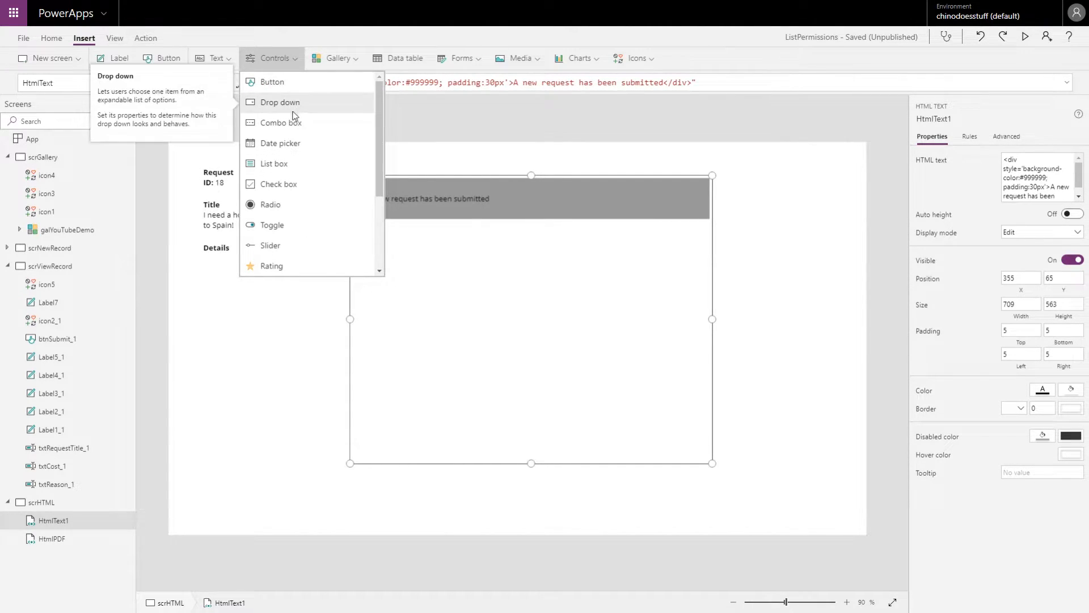
left_click(217, 58)
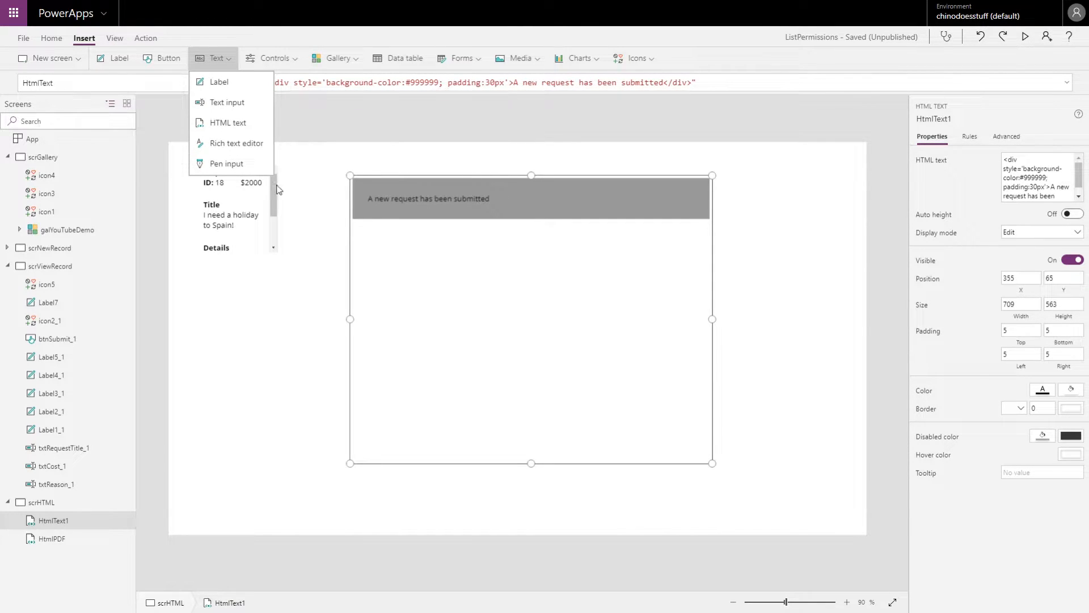
left_click(248, 237)
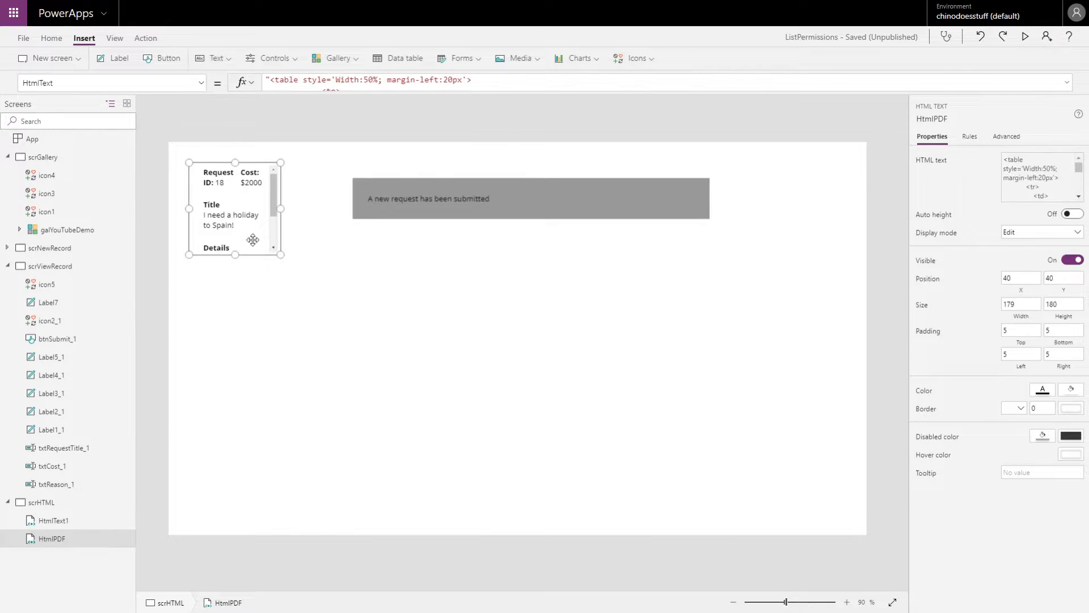
mouse_move(280, 254)
left_mouse_down()
mouse_move(360, 309)
mouse_move(258, 238)
mouse_move(267, 247)
left_mouse_up()
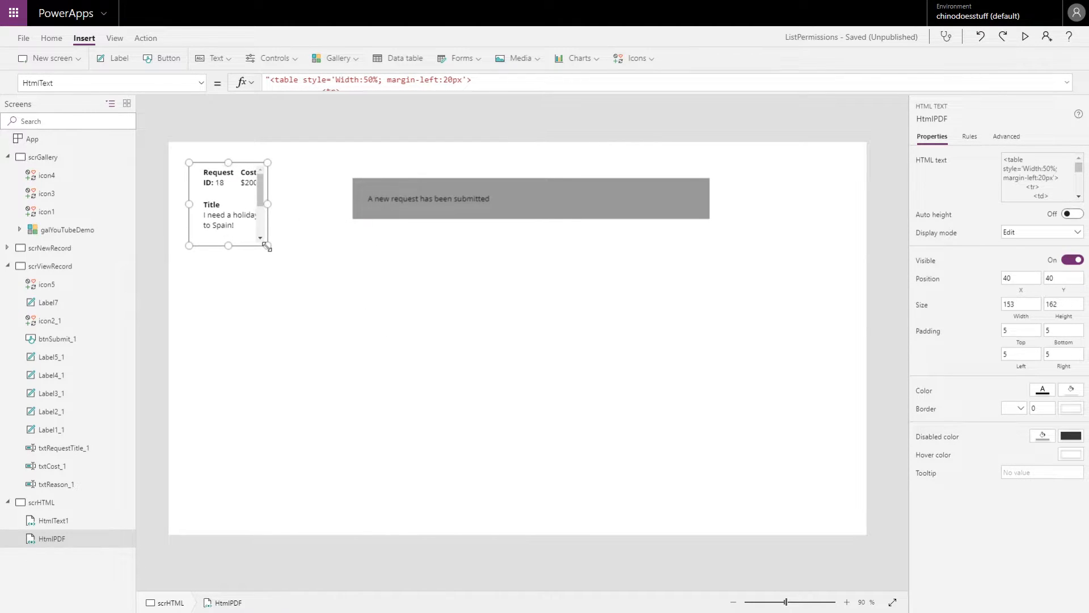
Step: Rename the HtmlText1 control as HTMLEmail
left_click(434, 264)
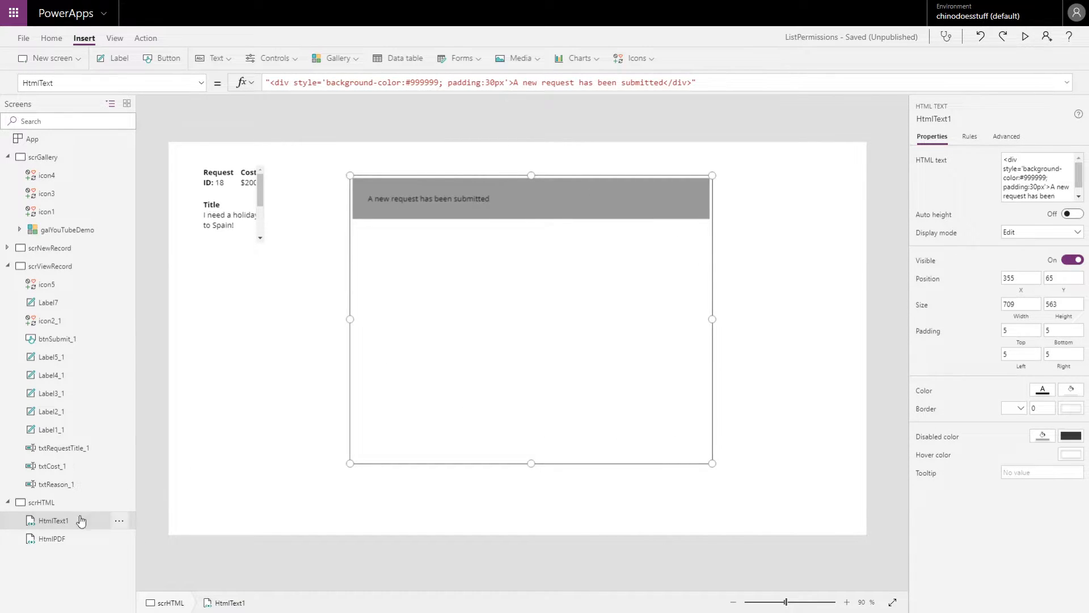
double_click(60, 521)
type("HTMLEmail")
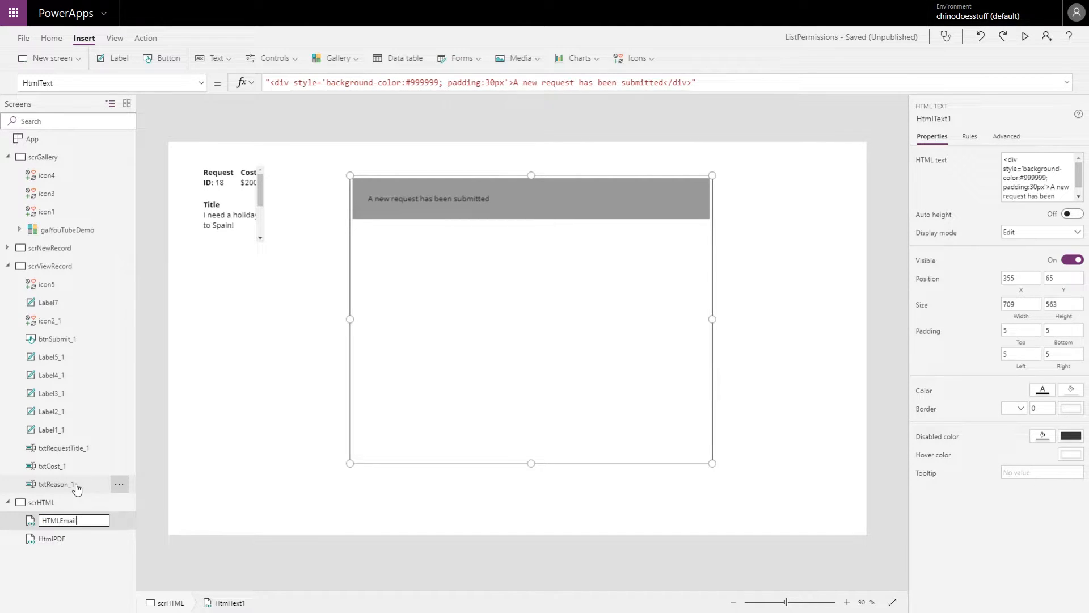
key("Return")
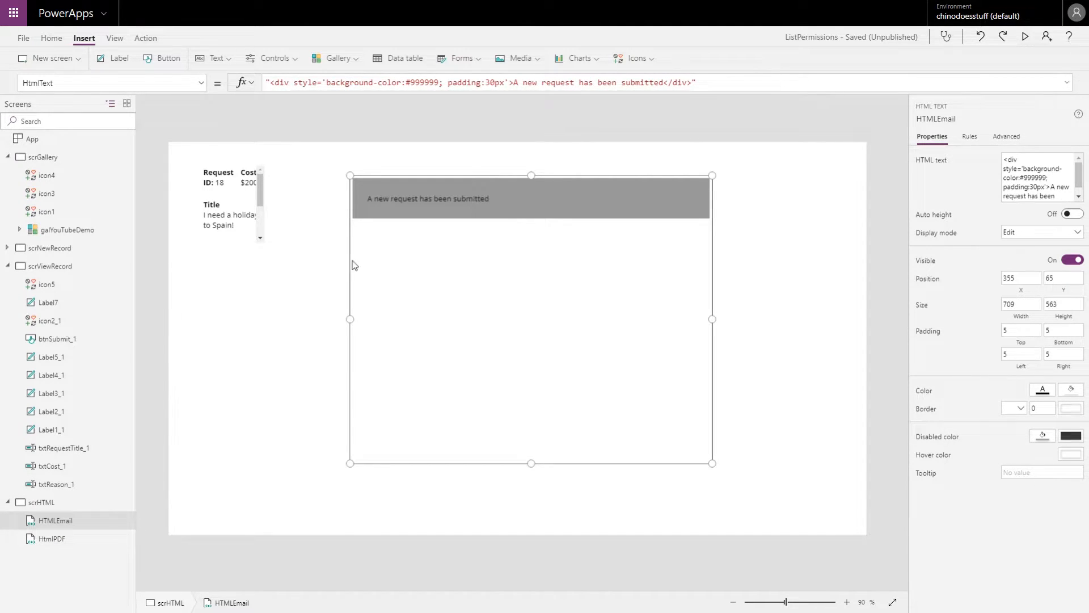
Step: Add a bold "Title" div to HTMLEmail's HTML text, followed by a second div split open for a concatenated value
left_click(1065, 82)
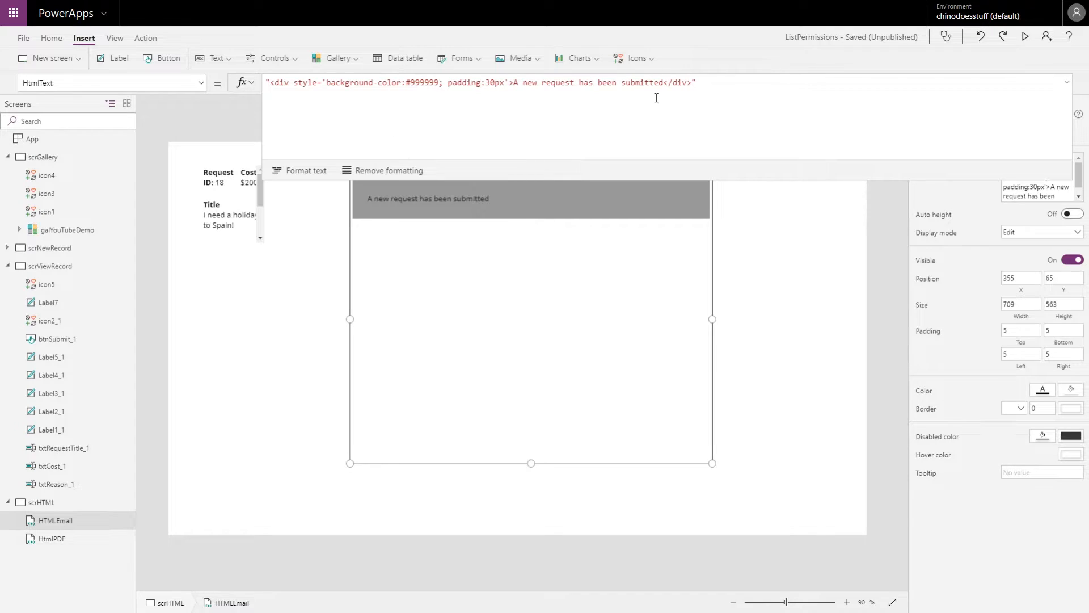
left_click_drag(535, 174, 528, 284)
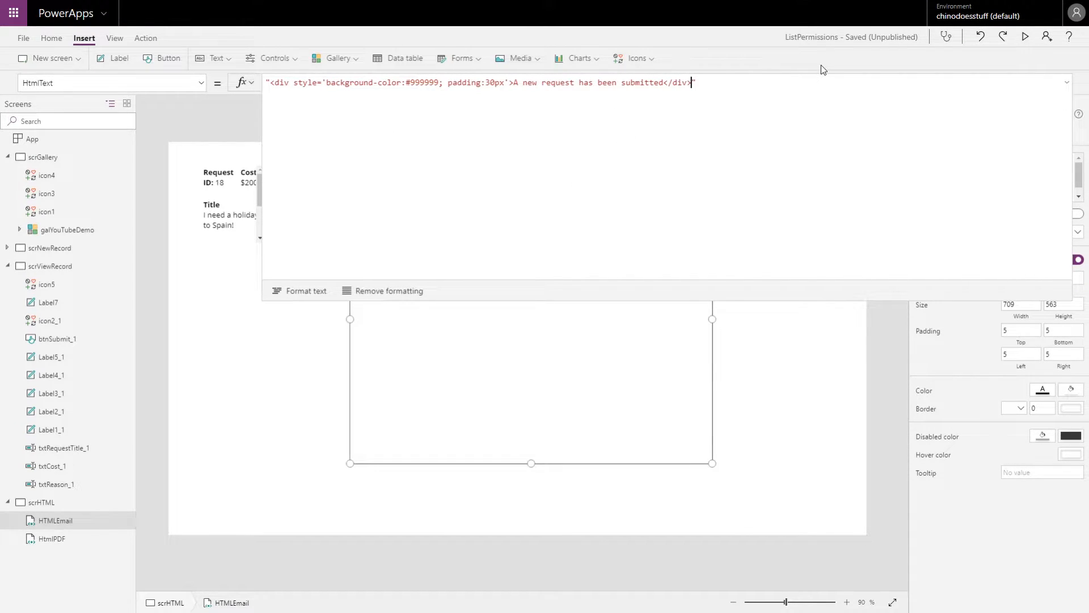
key("shift+Return")
type("<div><")
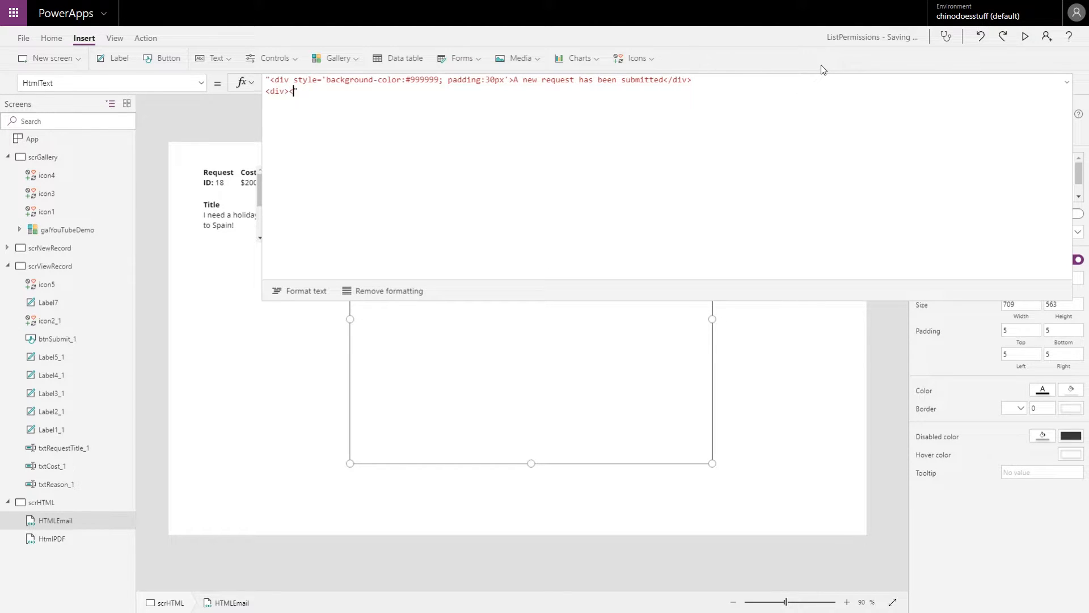
type("/div>")
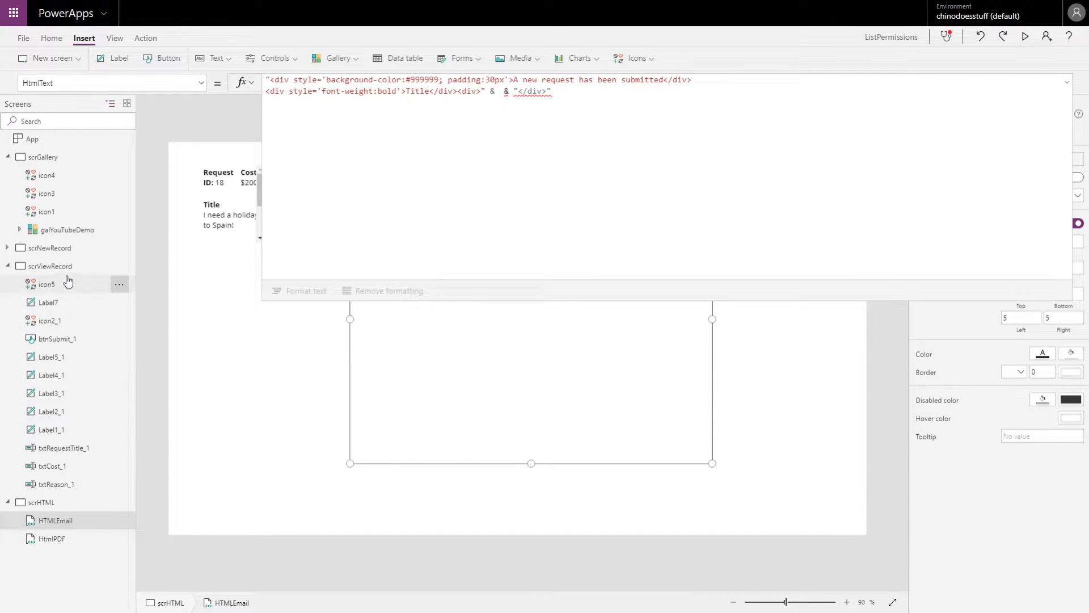
Step: Insert txtRequestTitle.Text from the scrNewRecord screen as the concatenated value in HTMLEmail's second title div
left_click(7, 248)
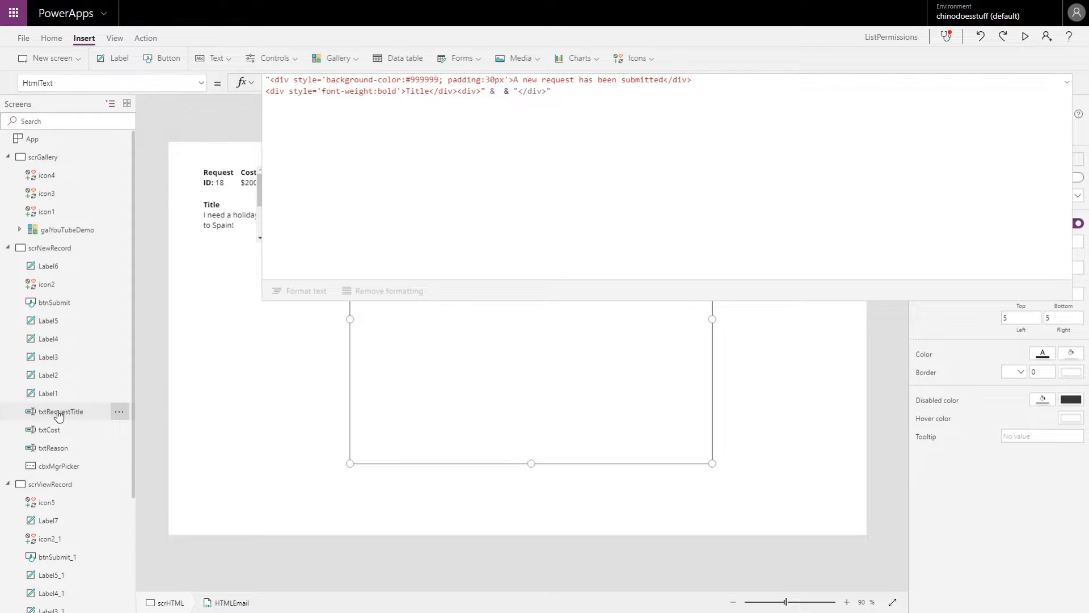
left_click(499, 89)
type("txt")
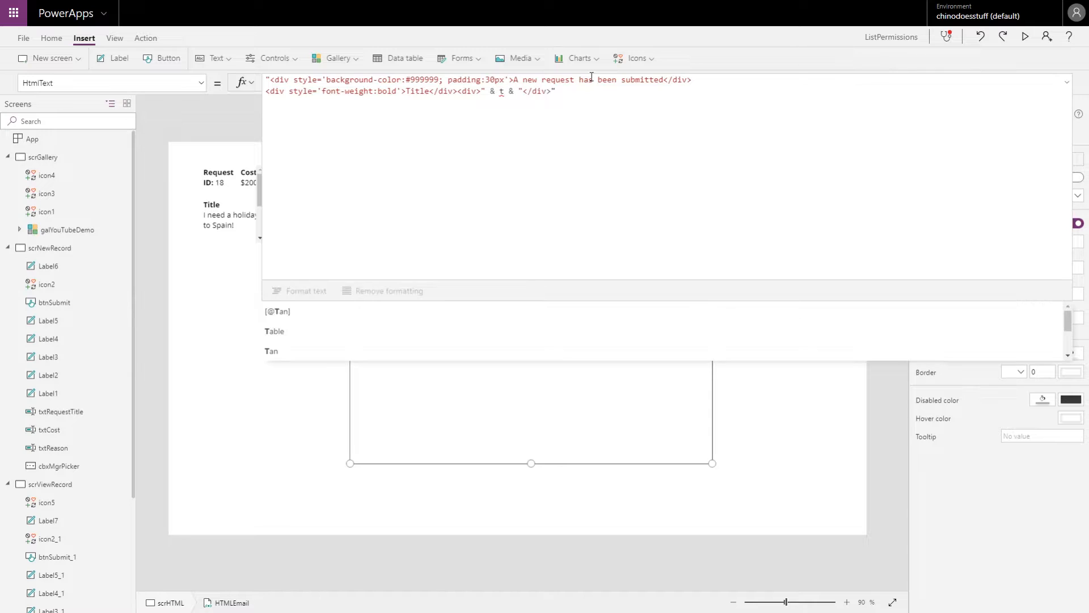
type("Req")
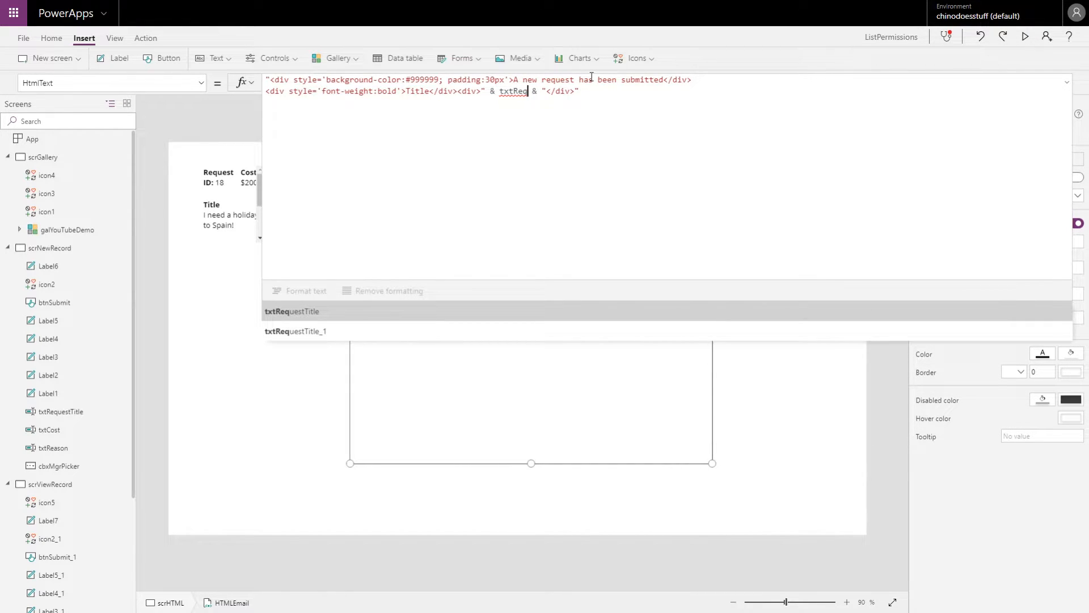
key("Tab")
type(".")
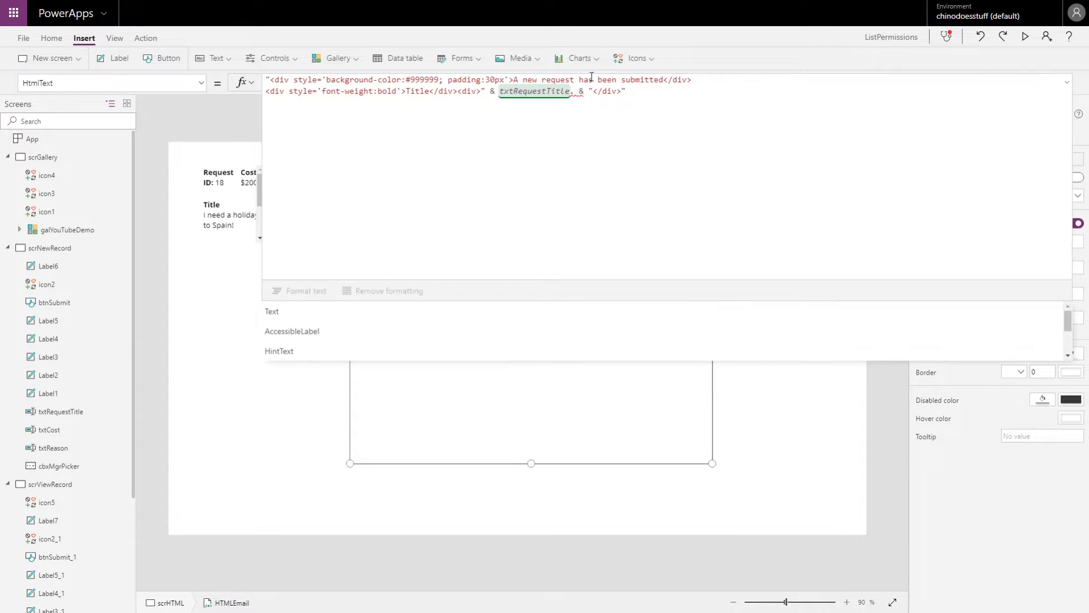
key("Tab")
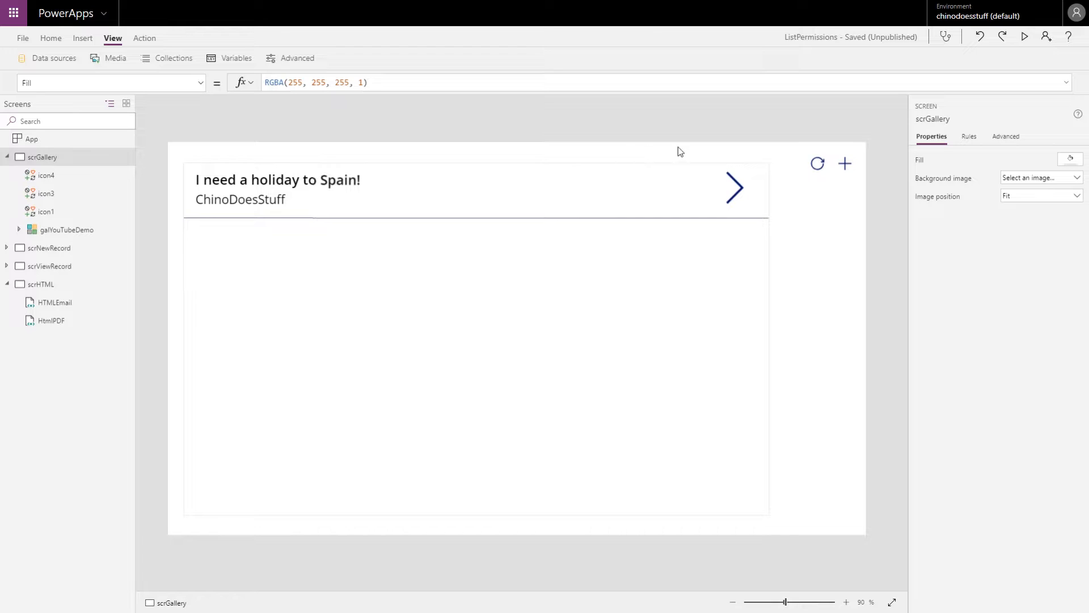
Step: Add a new Office 365 Outlook connection as a data source for the app
left_click(66, 61)
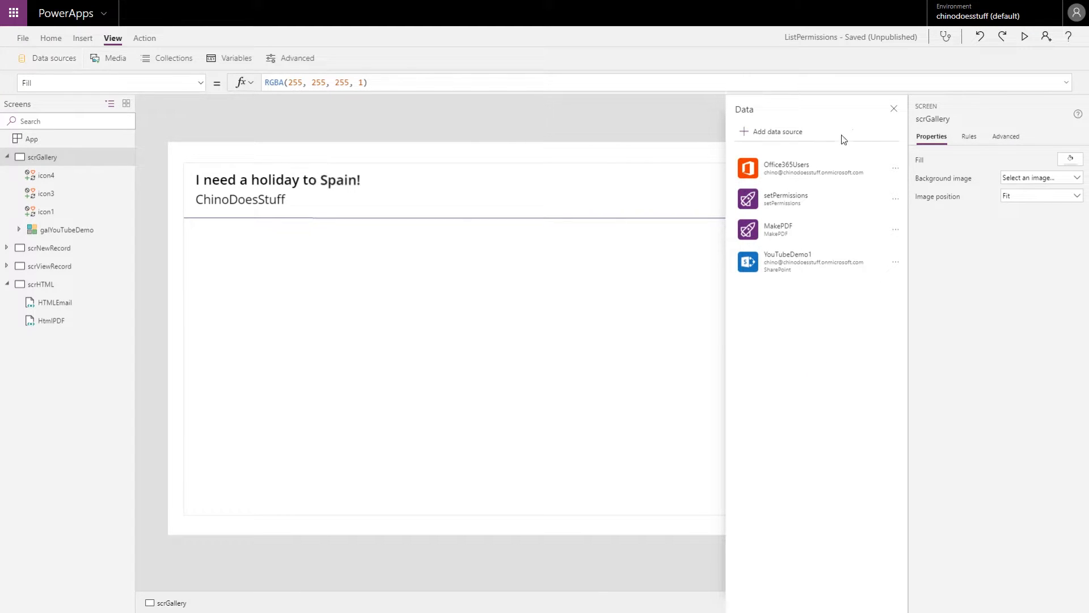
left_click(763, 133)
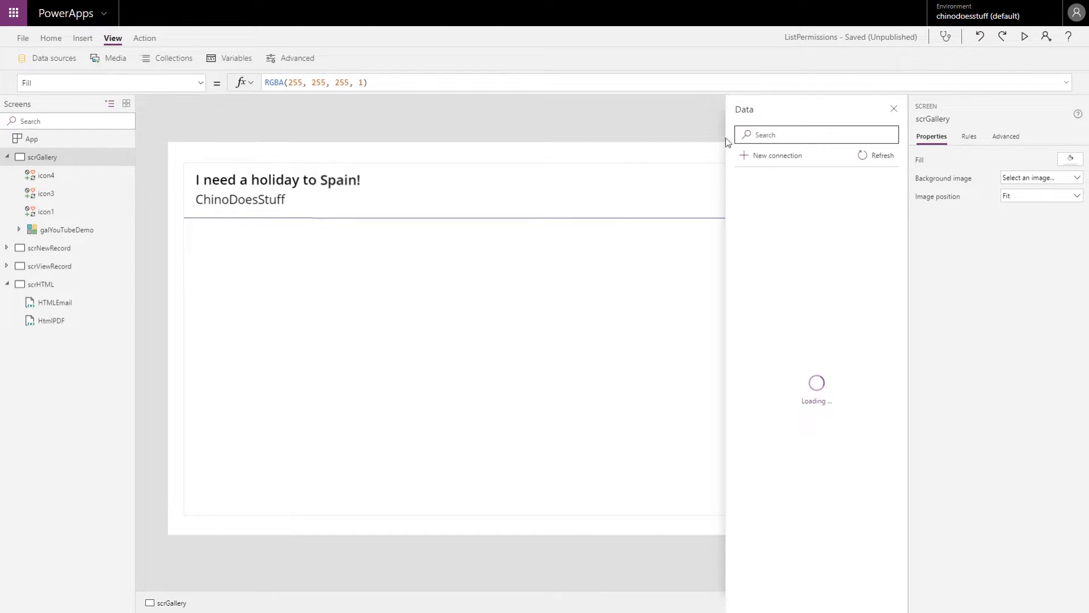
left_click(788, 157)
left_click(790, 134)
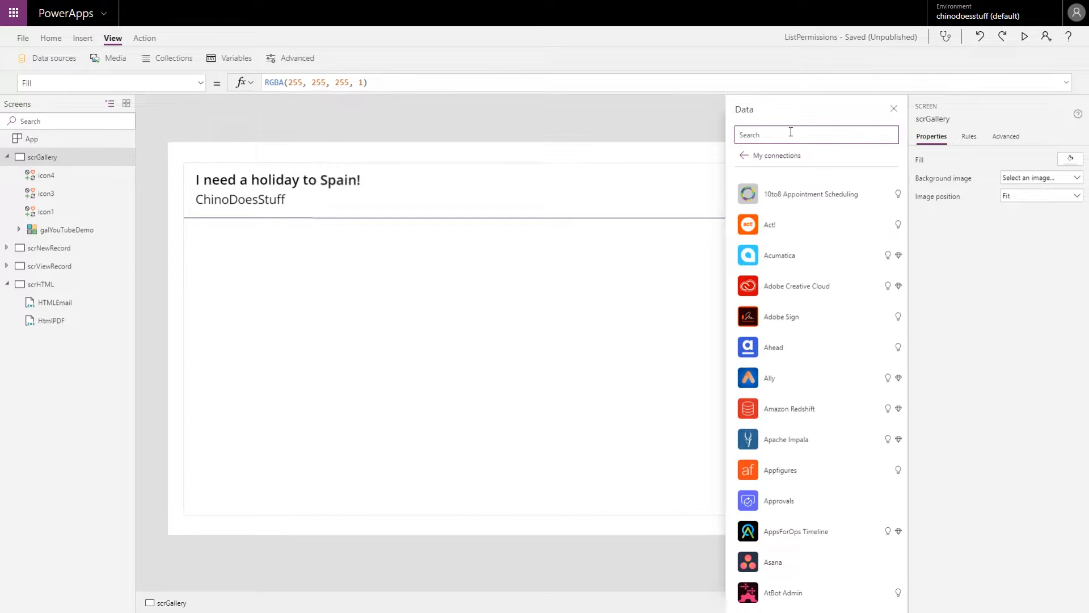
type("offi")
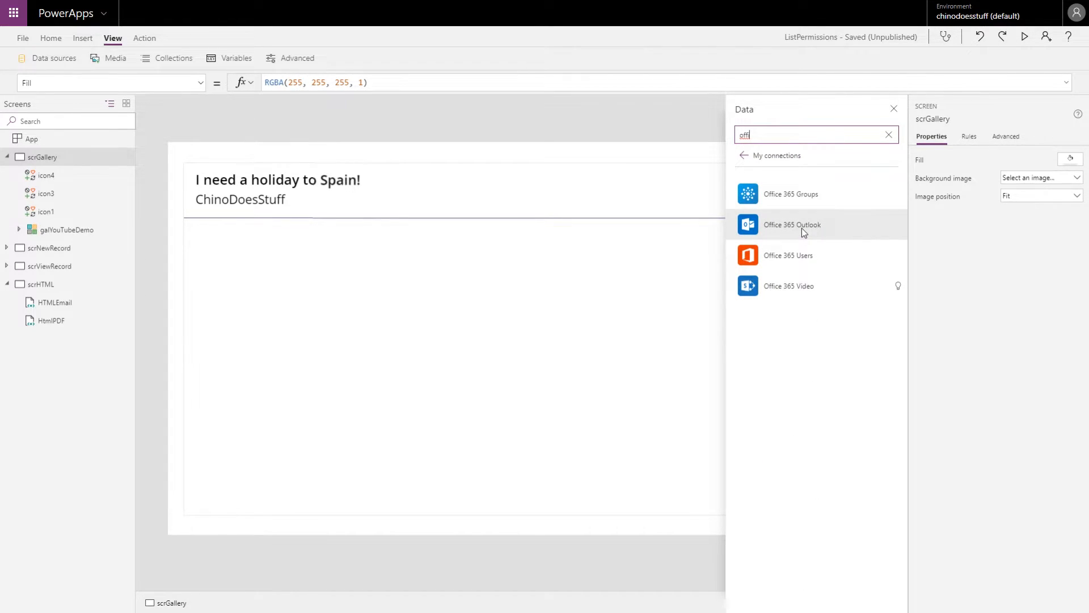
left_click(801, 228)
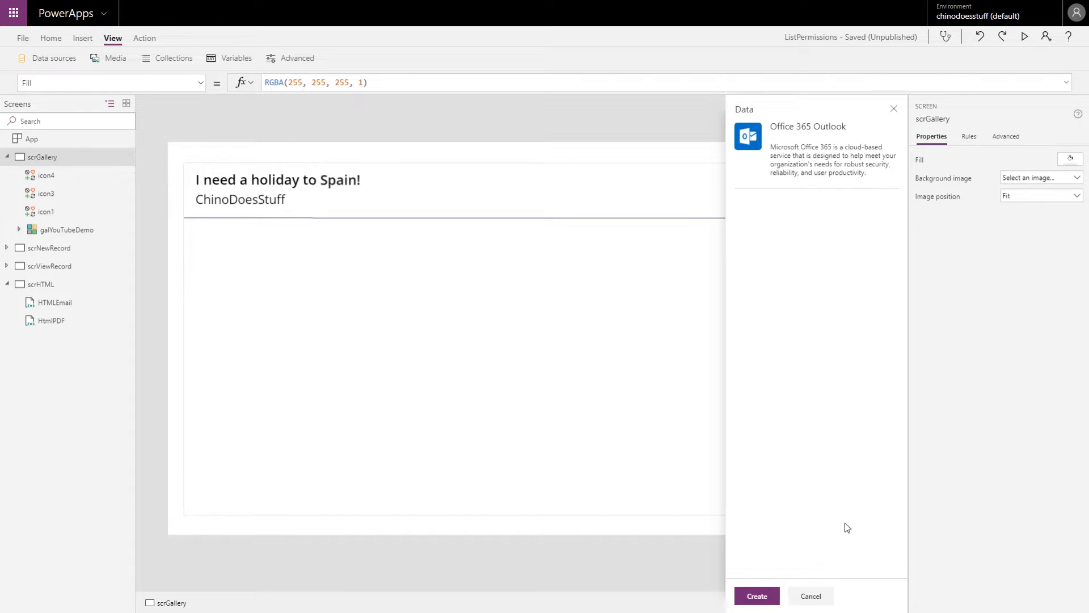
left_click(771, 594)
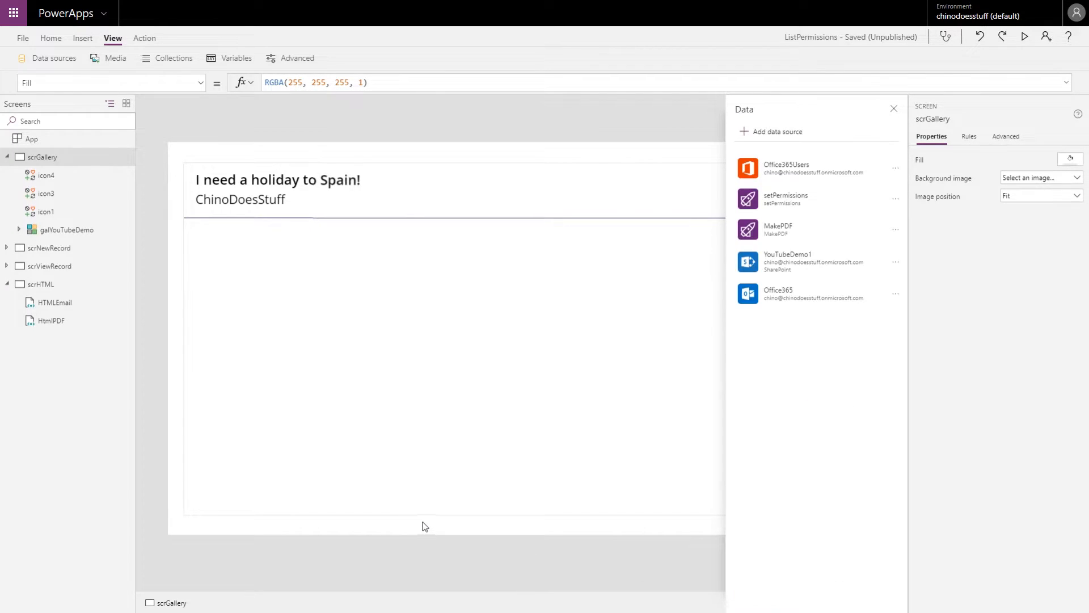
left_click(894, 109)
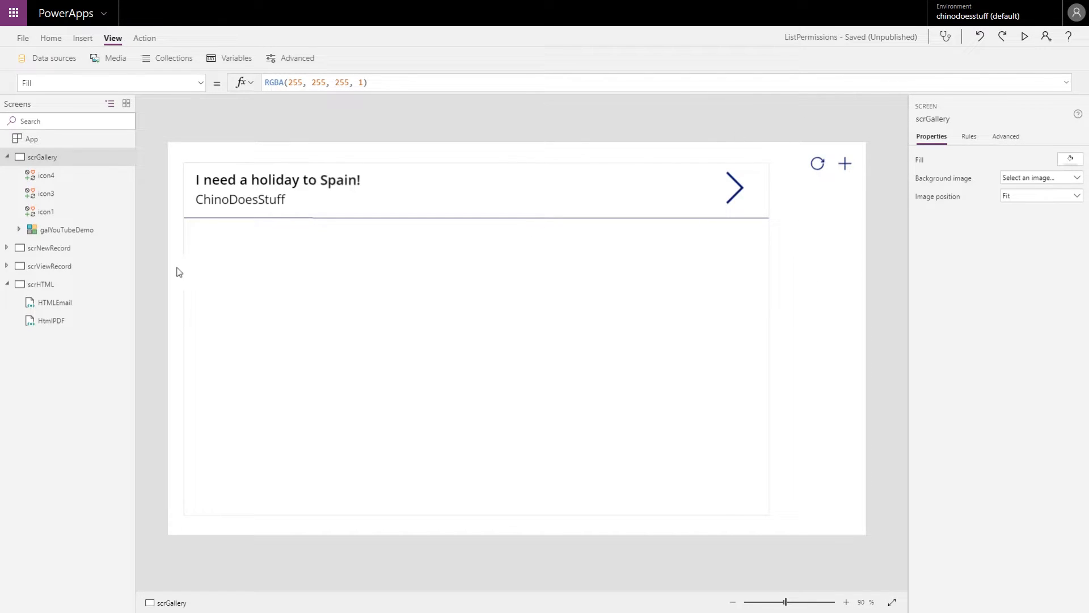
Step: Open the OnSelect formula of scrNewRecord's Submit Request button and insert blank lines after the ClearCollect statement
left_click(49, 248)
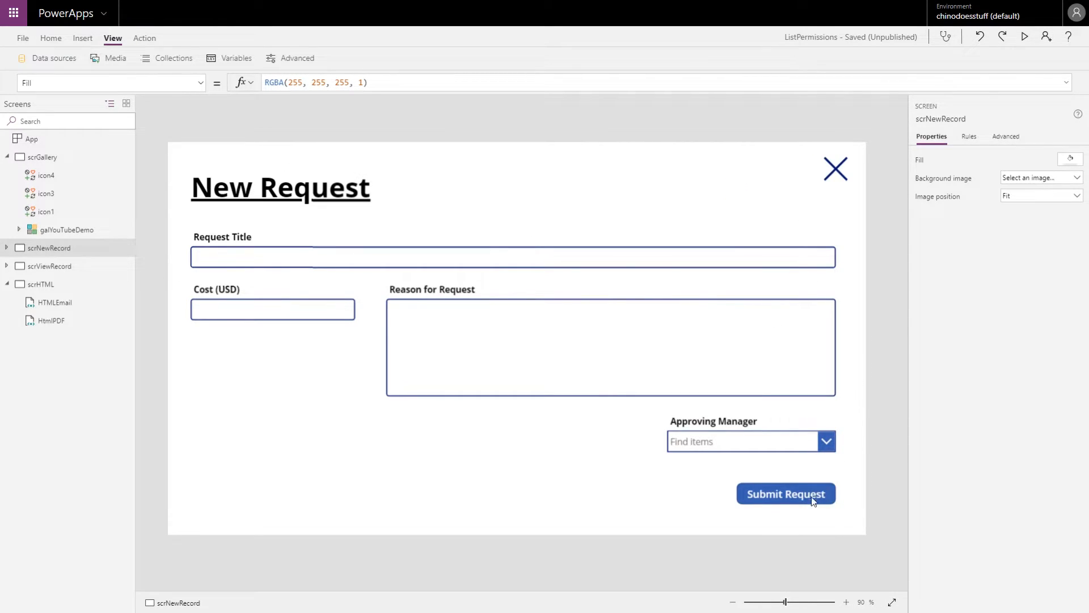
left_click(775, 497)
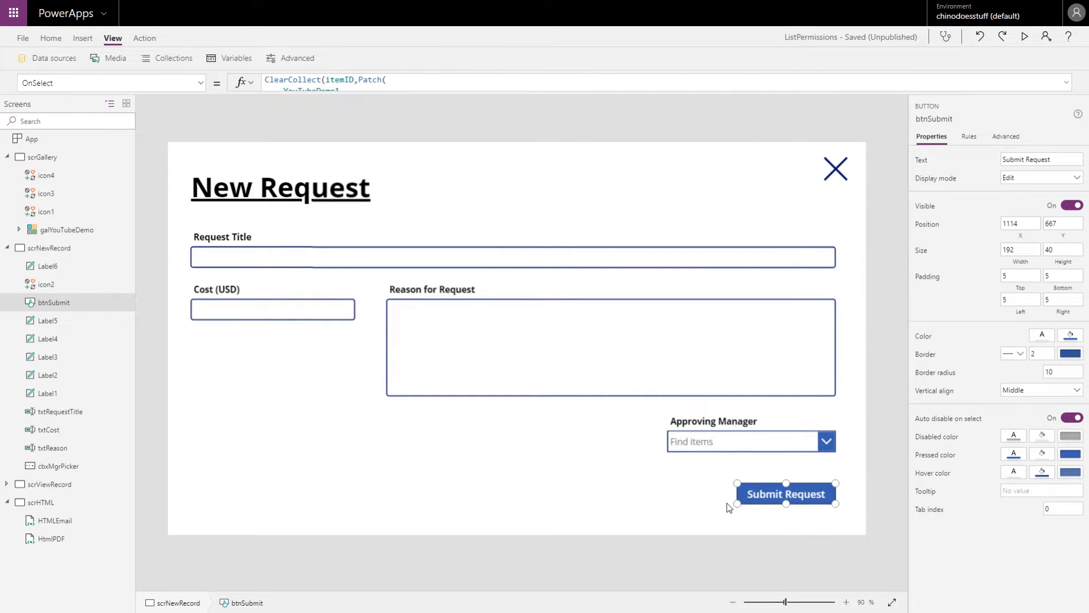
left_click(1067, 82)
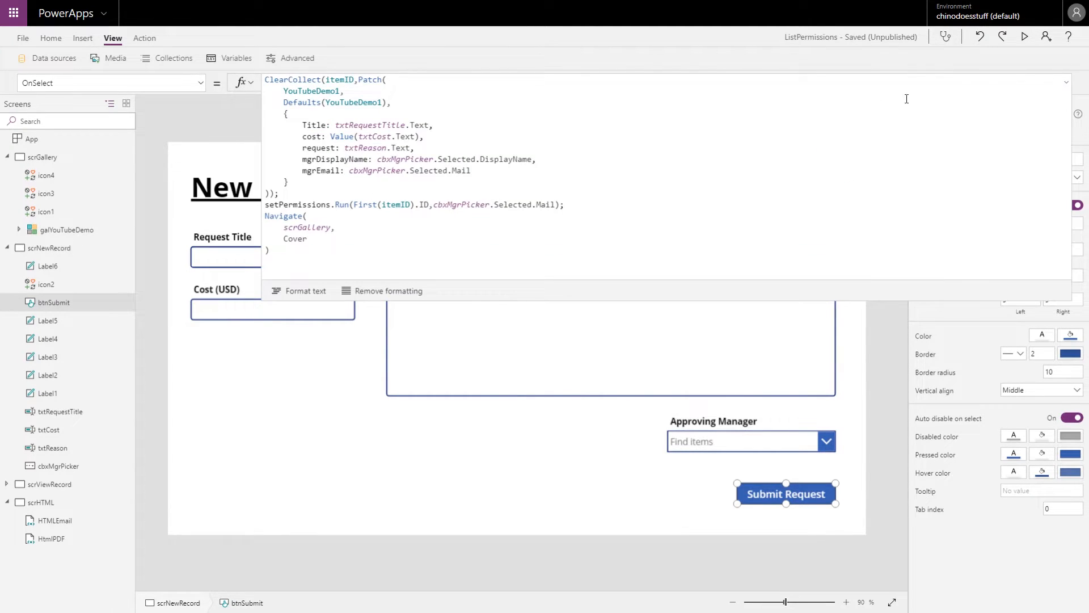
left_click(376, 187)
key("Return")
key("Return")
Step: Add an Office365.SendEmailV2 call after the ClearCollect statement, with the recipient's e-mail address and the subject "A new request has been received"
type("Office")
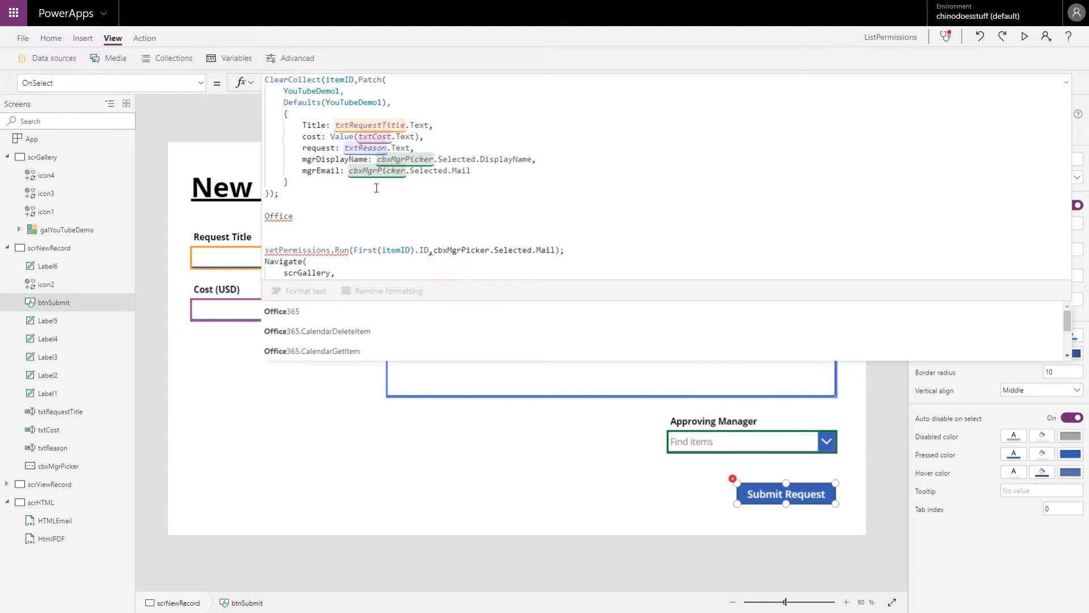
key("Down")
key("Down")
key("Down")
key("Down")
key("Down")
key("Down")
key("Down")
key("Down")
key("Down")
key("Down")
key("Down")
key("Down")
key("Down")
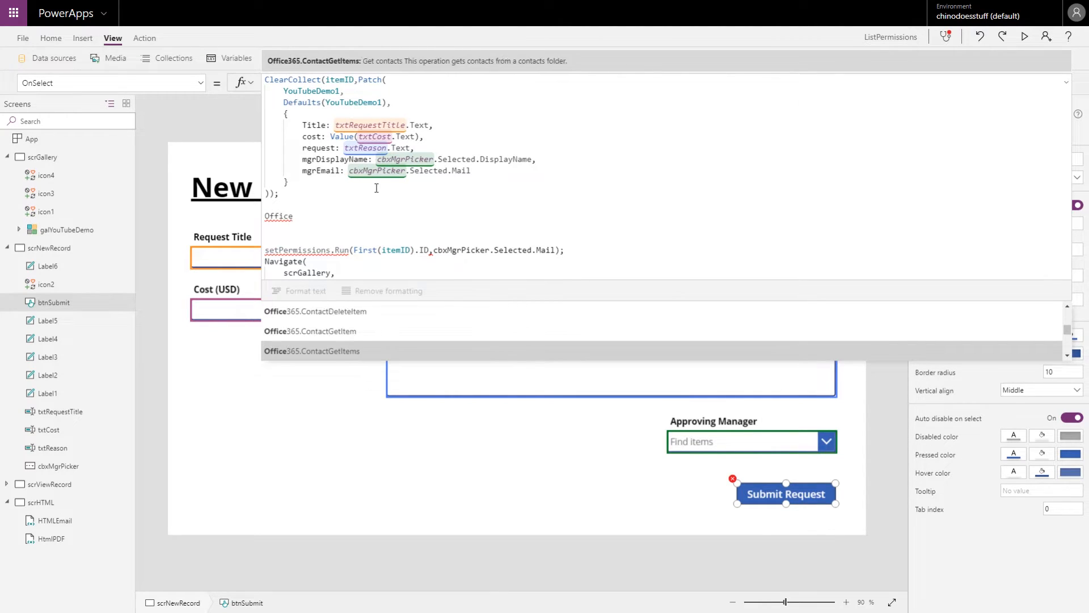
key("Down")
key("Down")
key("Down")
key("Down")
key("Down")
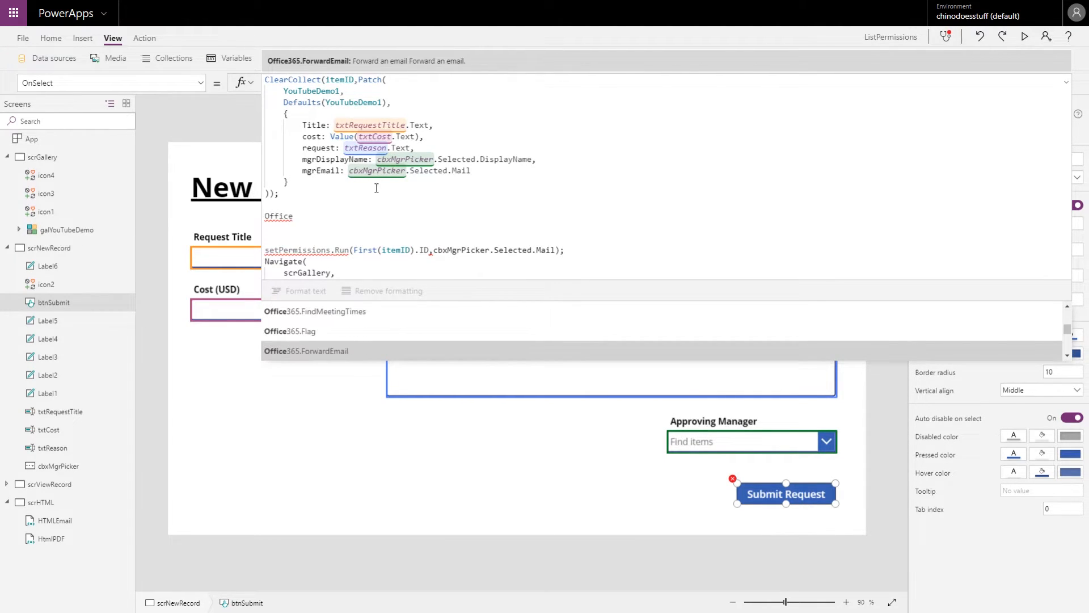
key("Down")
key("Down")
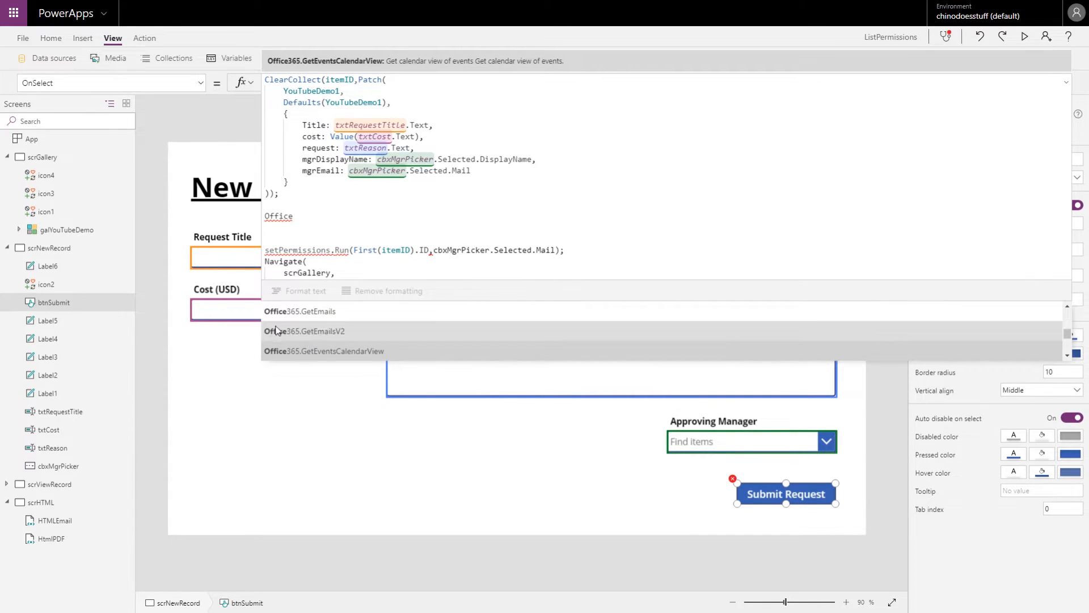
scroll(334, 331, "down", 5)
scroll(350, 329, "down", 4)
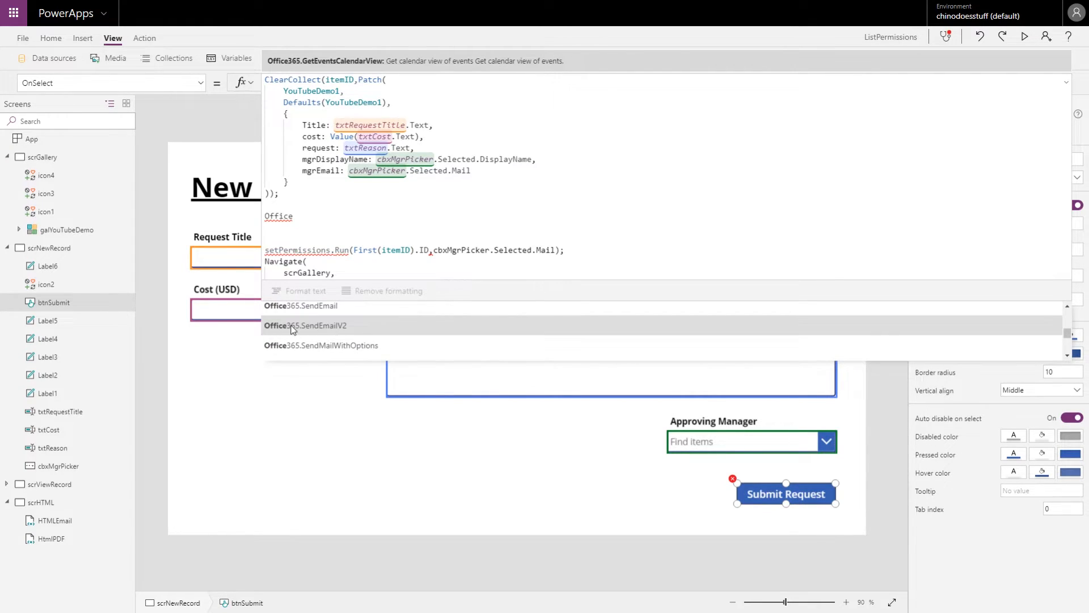
left_click(293, 326)
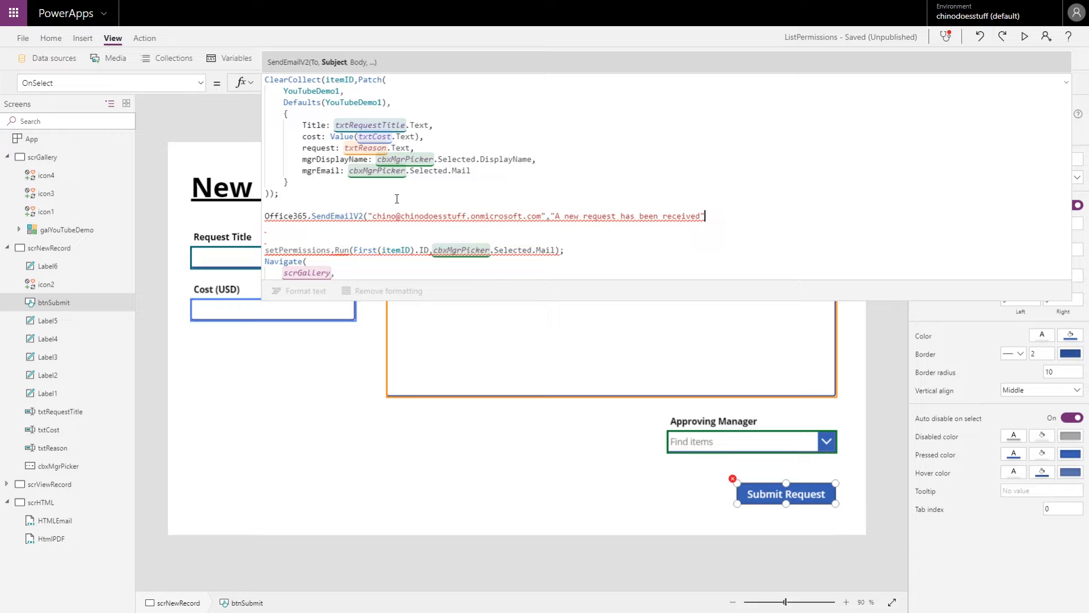
type(",")
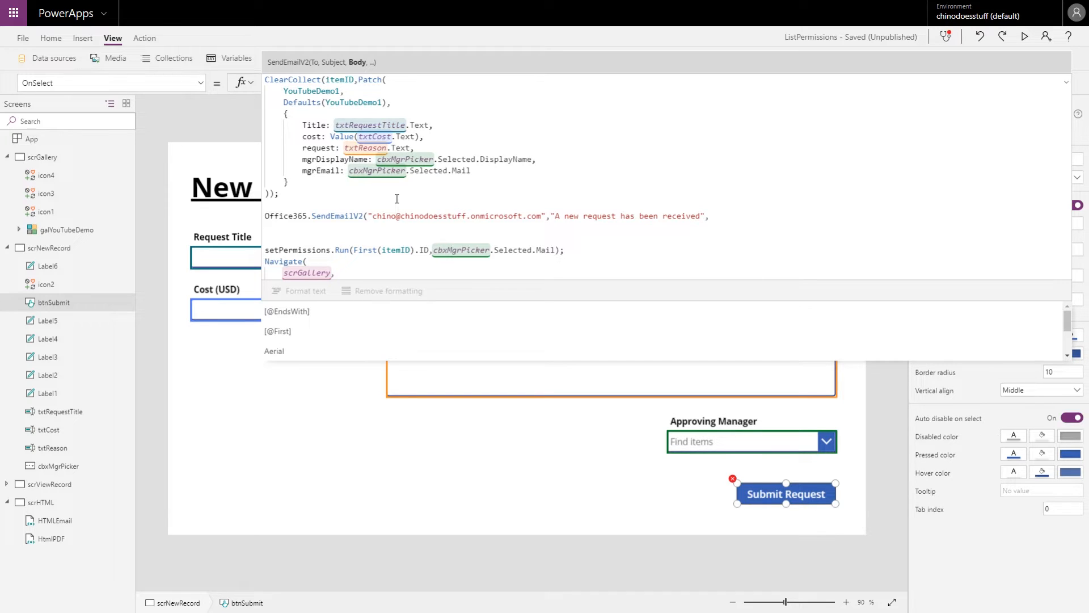
Step: Pass HTMLEmail.HtmlText as the body of the SendEmailV2 call and close the statement with a semicolon
type("html")
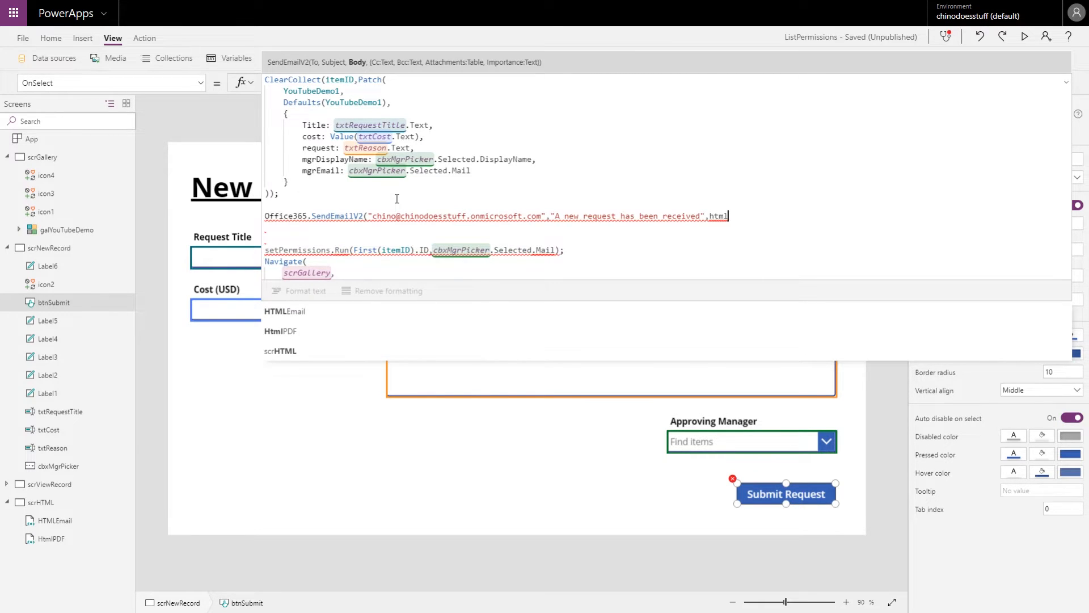
key("Tab")
type(".")
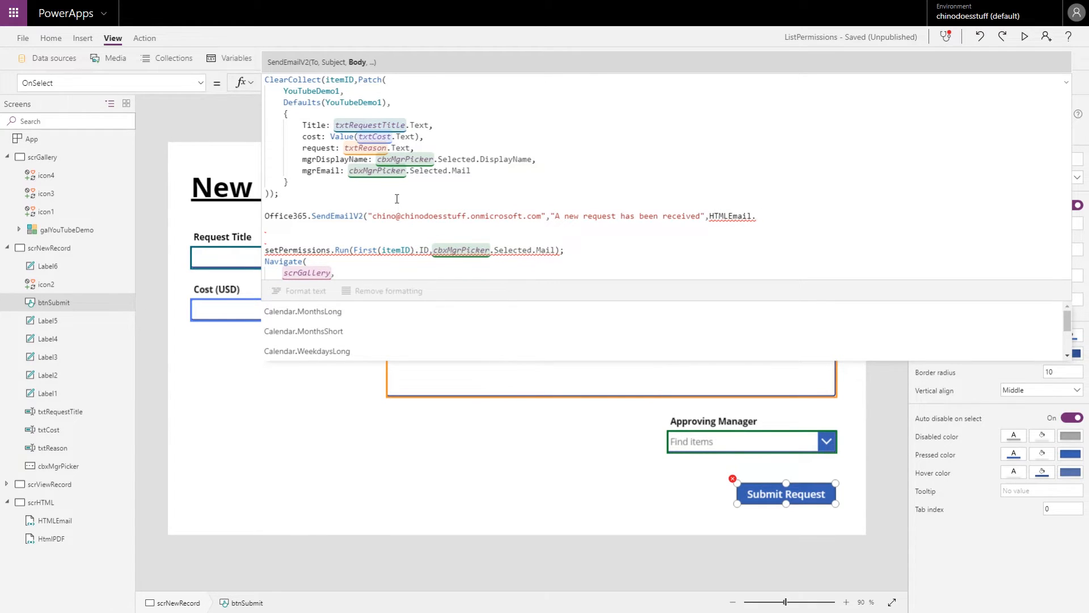
type("h")
key("Down")
key("Down")
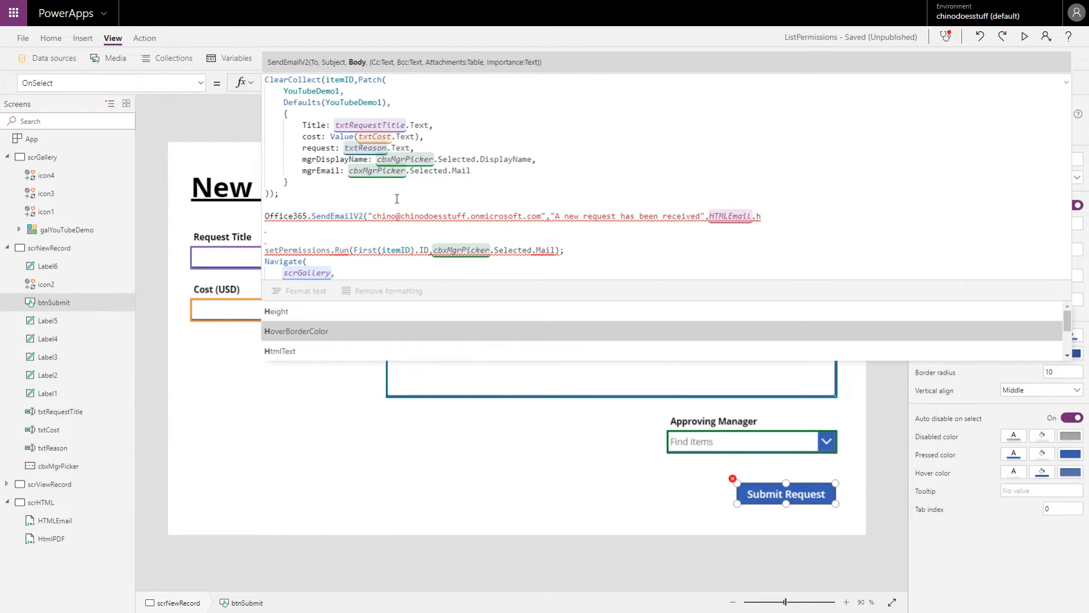
key("Tab")
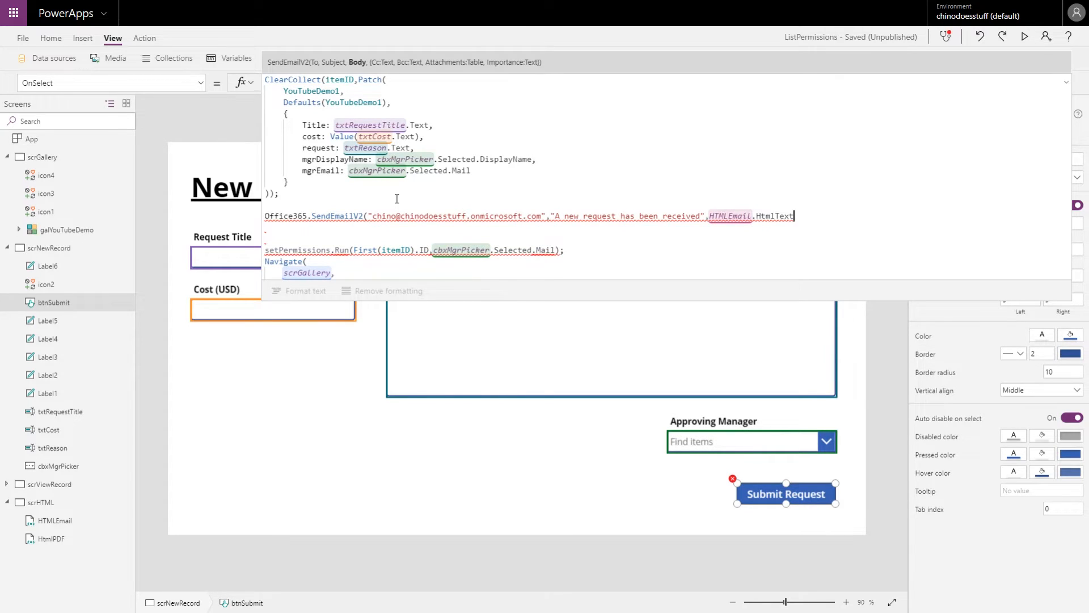
type(")")
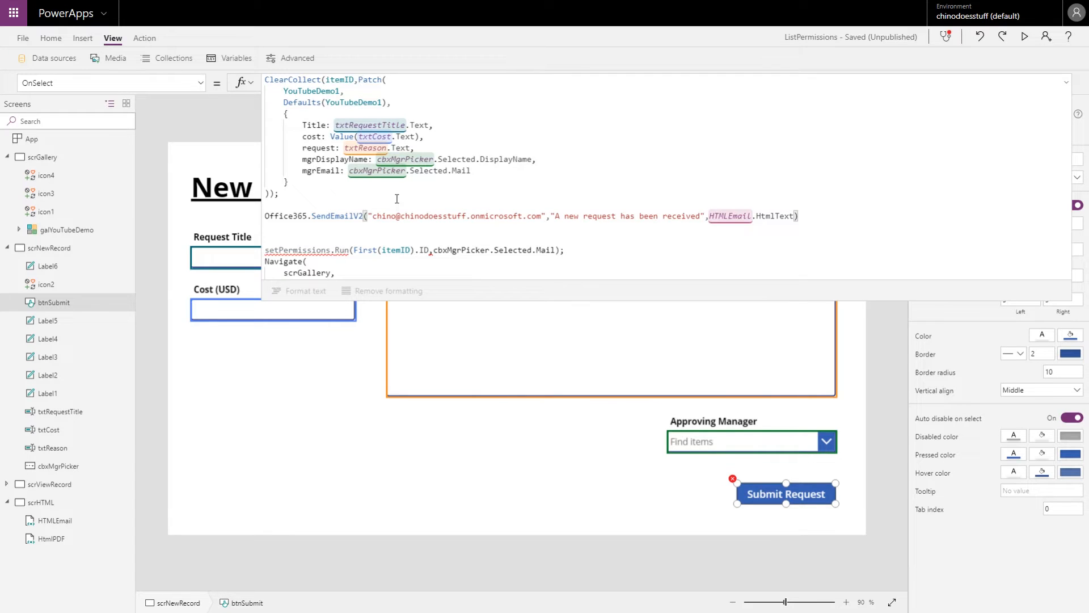
type(";")
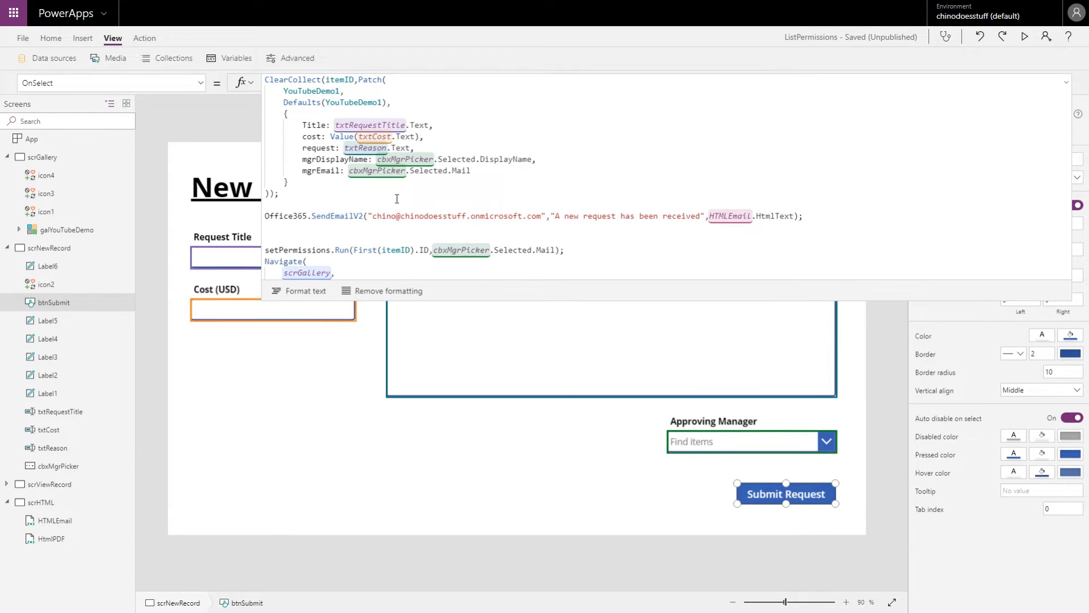
Step: Preview the app and enter "This is a new request for my YouTube demo" as the request title
left_click(43, 157)
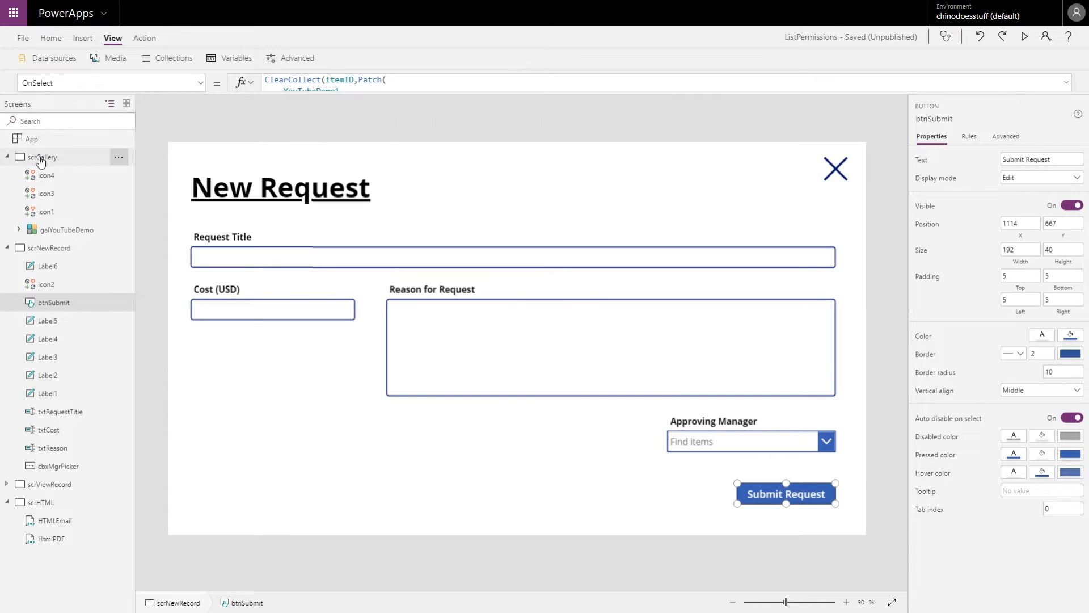
left_click(1026, 37)
left_click(1054, 36)
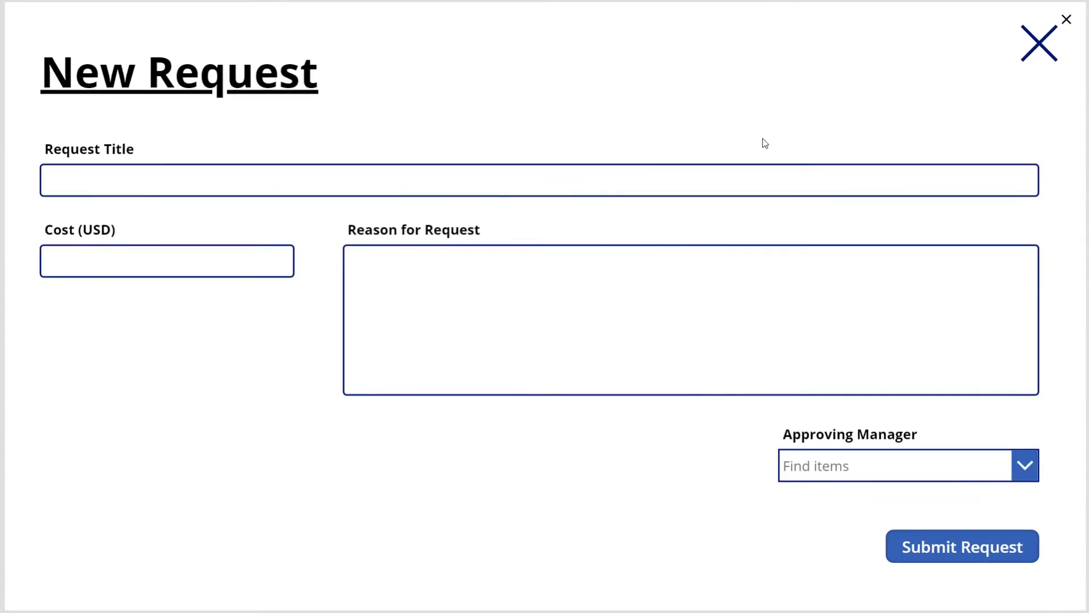
left_click(146, 182)
type("This iu")
key("BackSpace")
type("s a new requies")
key("BackSpace")
type("t for")
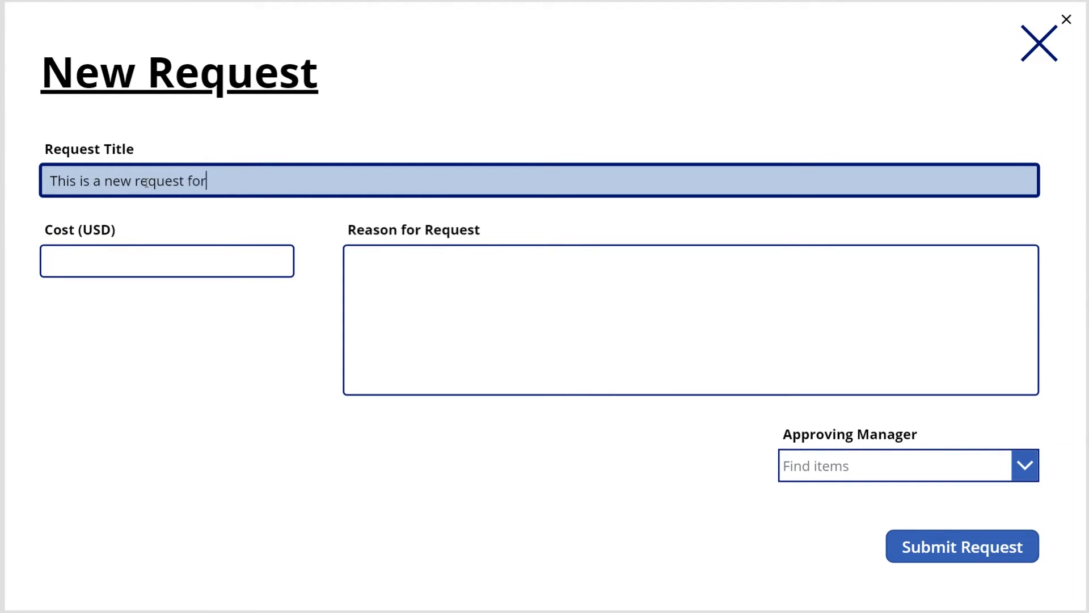
type(" my YourYTu")
key("BackSpace")
key("BackSpace")
key("BackSpace")
type("Tube demo")
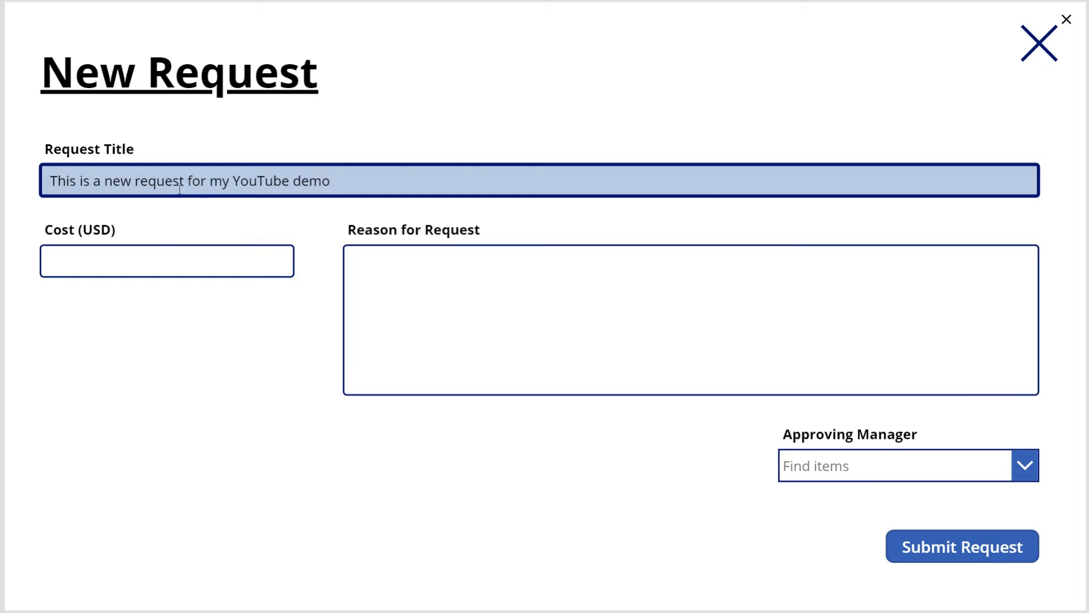
Step: Set the request's cost to 100 and its reason to "Because I want to!"
left_click(141, 268)
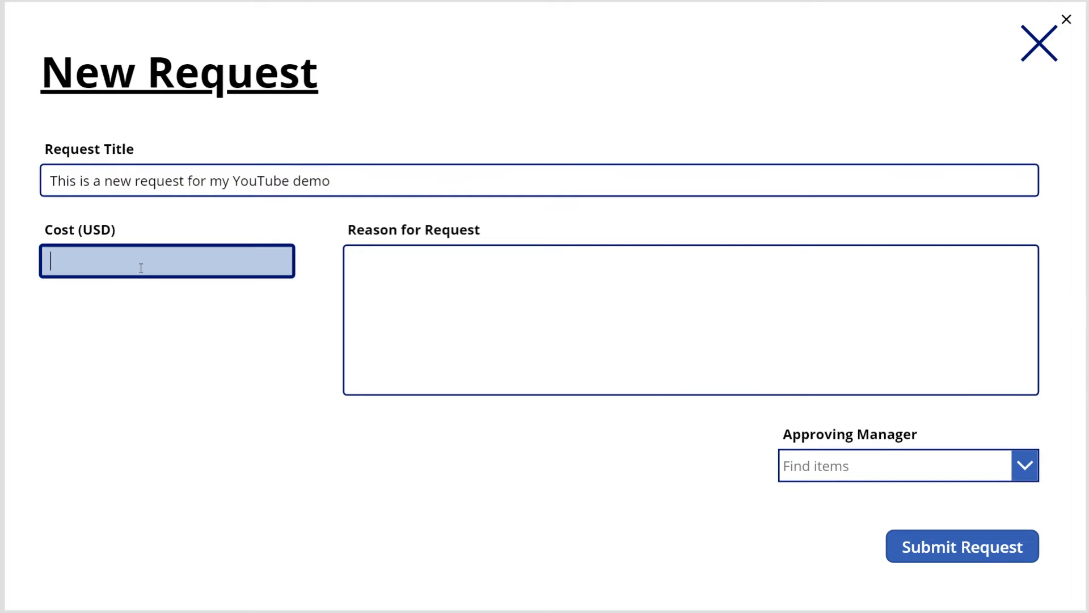
type("100")
left_click(441, 278)
left_click(442, 278)
type("Bec")
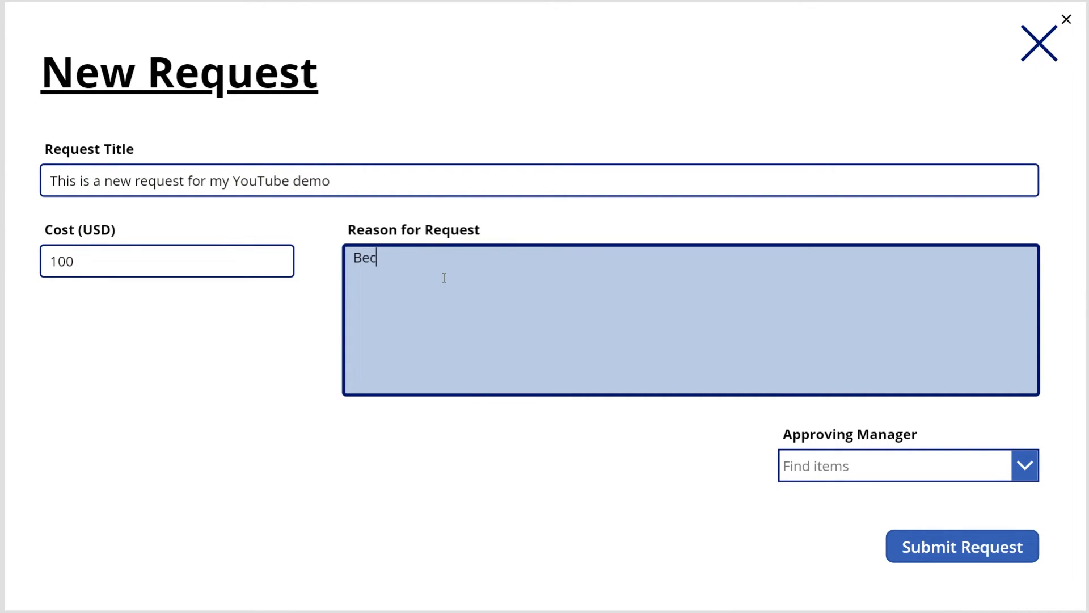
type("ause I want too")
key("BackSpace")
type("!")
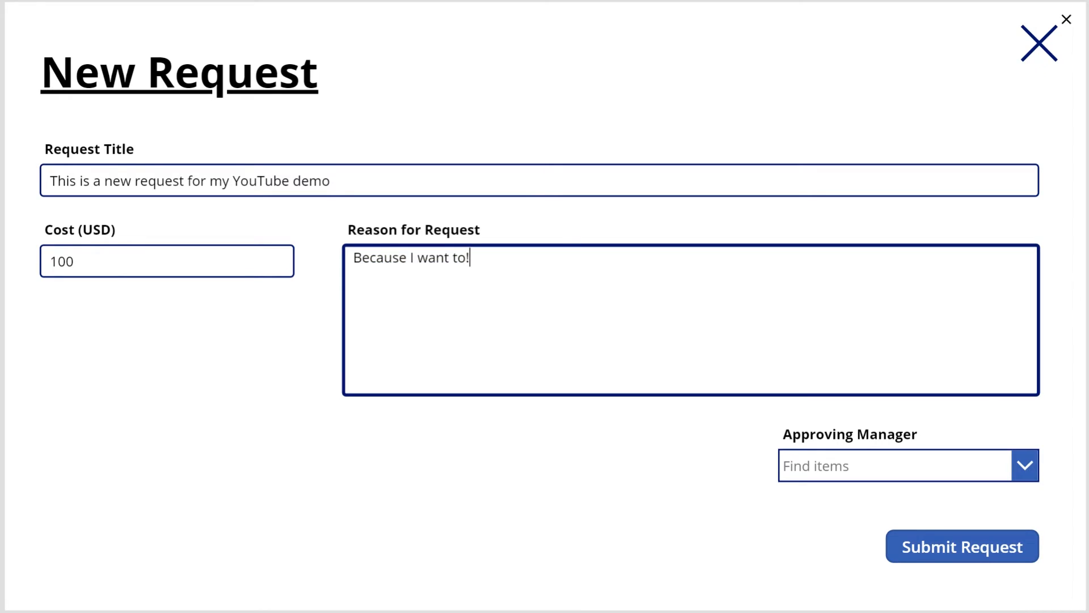
Step: Choose ChinoDoesStuff as the approving manager and submit the request
left_click(866, 458)
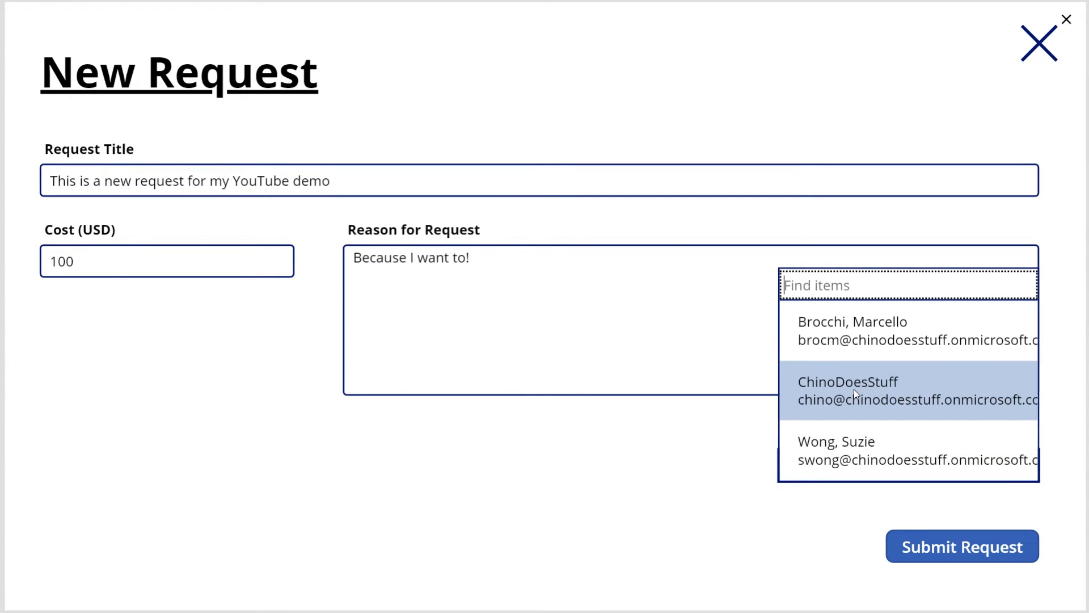
left_click(800, 392)
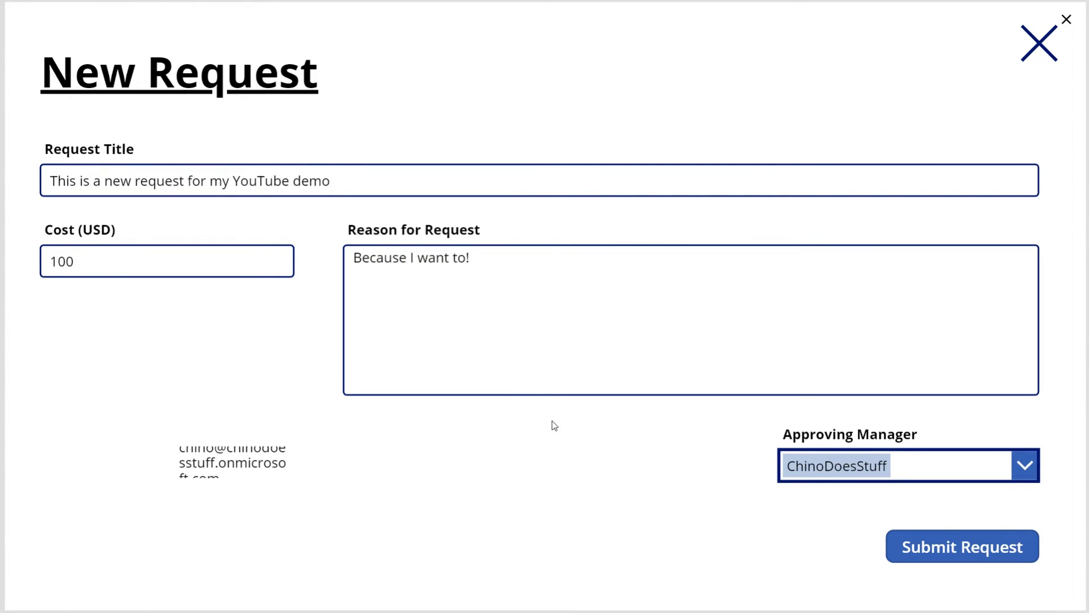
left_click(970, 551)
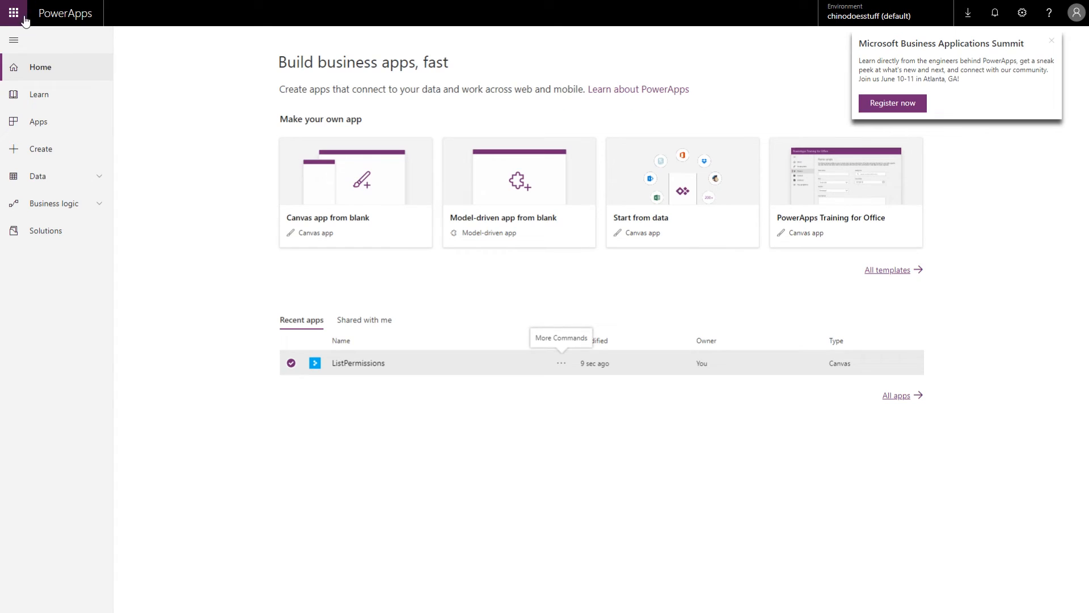
Step: Switch to Outlook and check the inbox for the new request e-mail
left_click(12, 16)
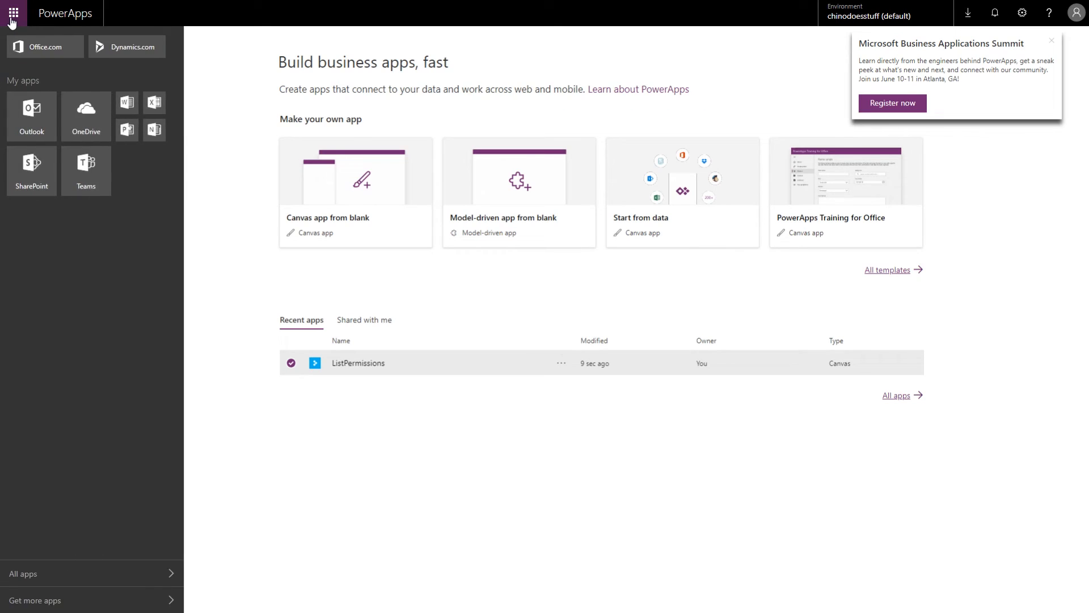
left_click(31, 113)
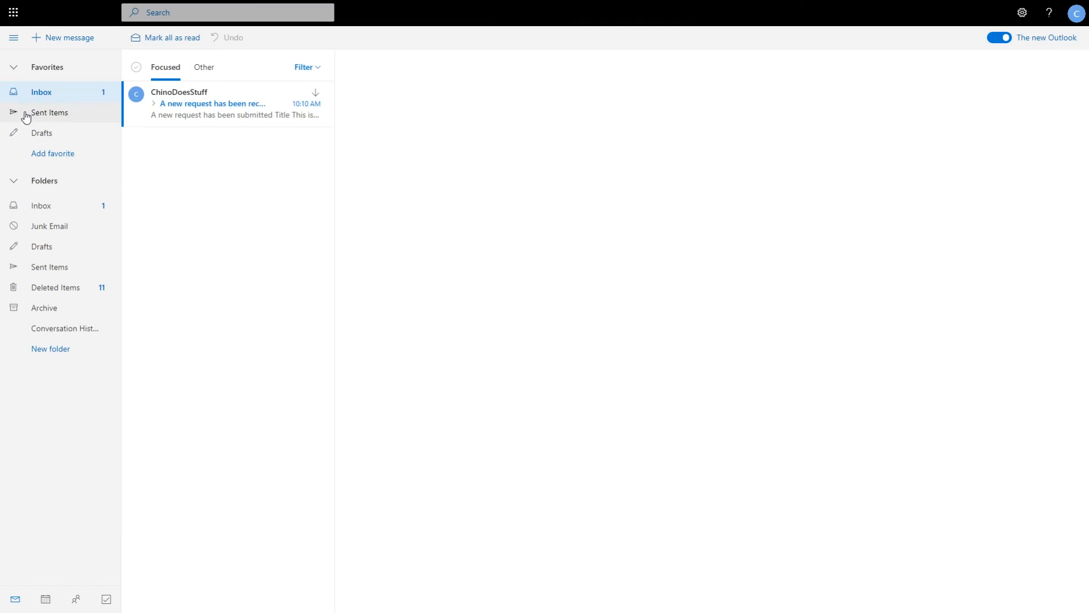